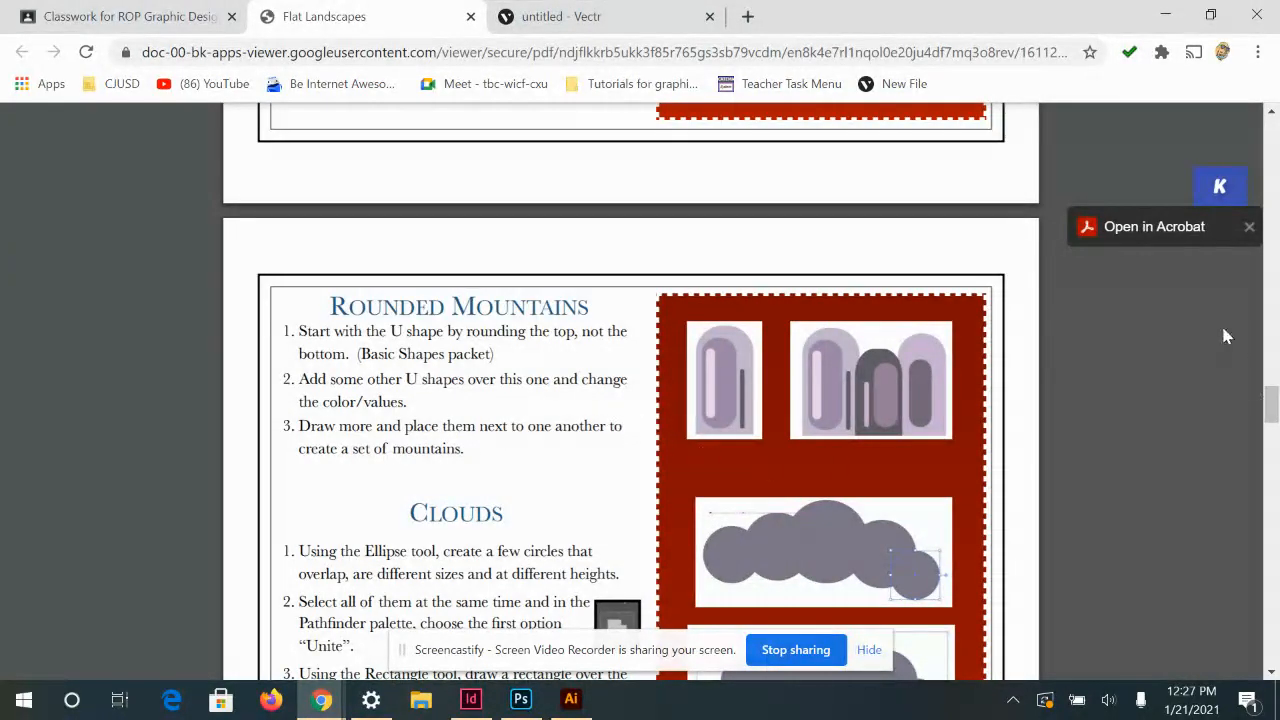
Switch to the untitled Vectr drawing and draw a green upright rectangle about 103 by 250 px on the artboard's bottom edge
left_click(572, 16)
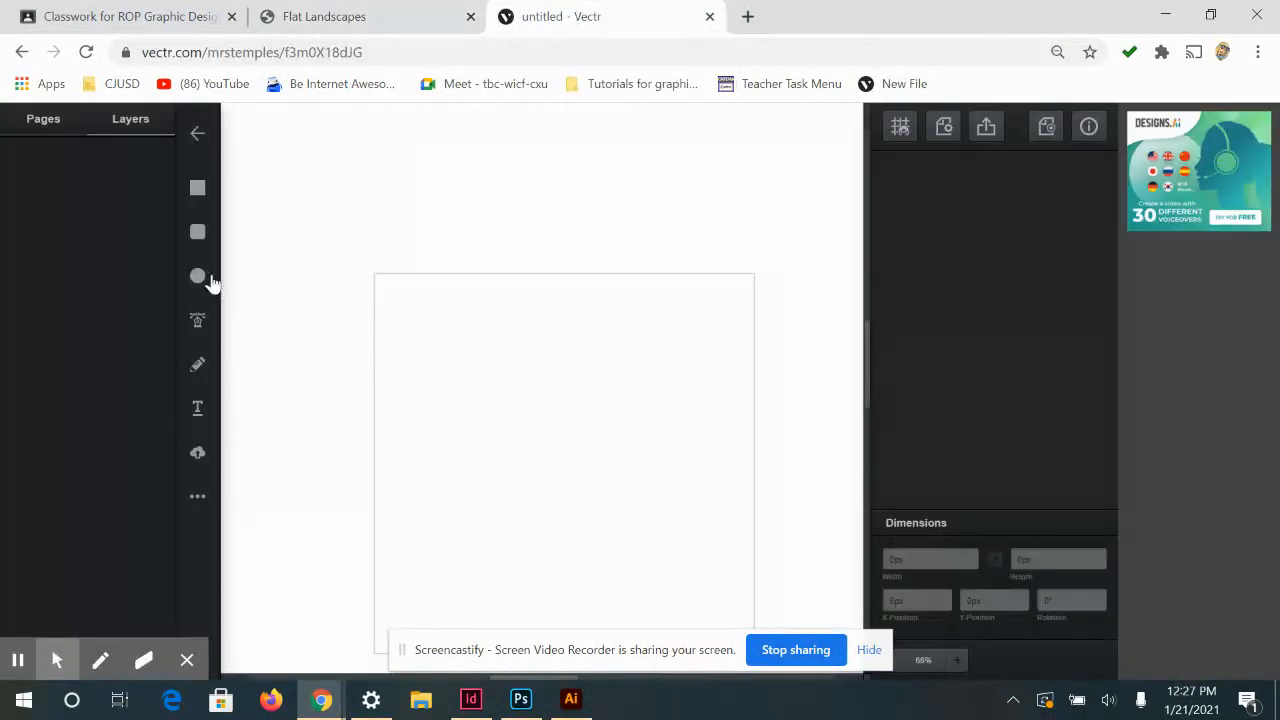
left_click(198, 200)
left_click_drag(468, 383, 453, 227)
key("ctrl+z")
scroll(500, 410, "down", 2)
left_click(193, 185)
left_click_drag(427, 370, 491, 525)
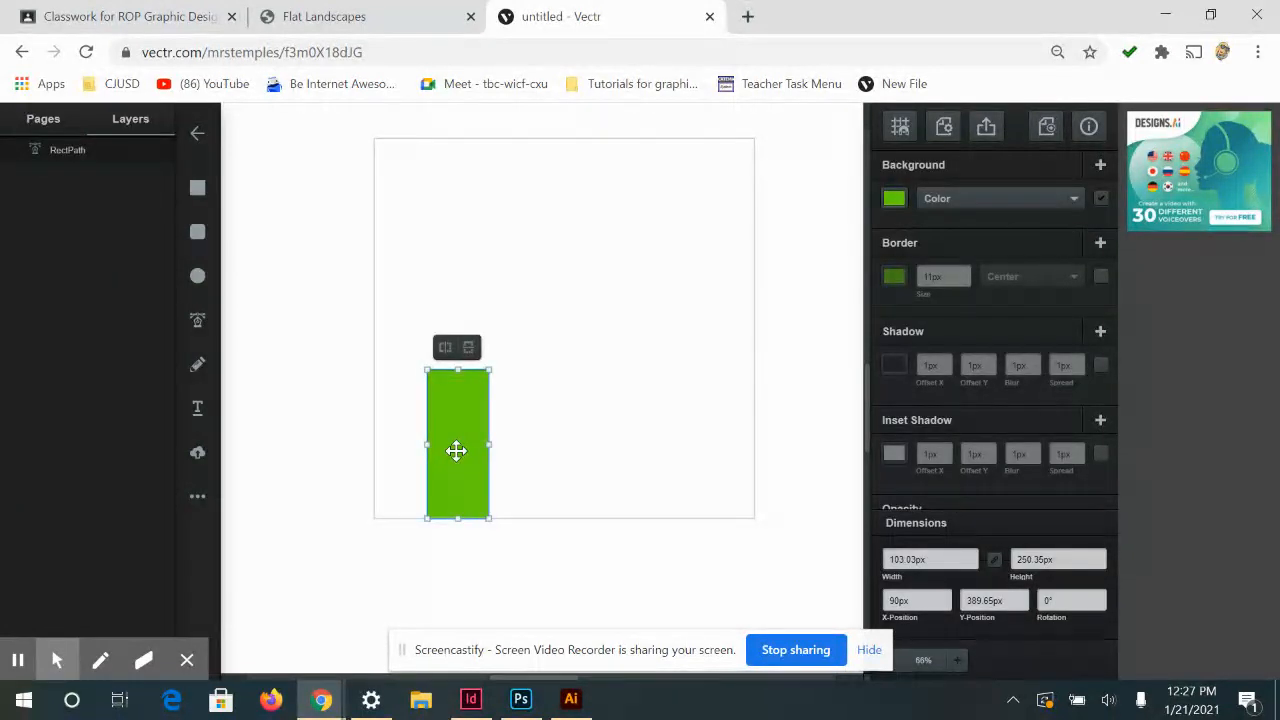
Round both upper corners of the green rectangle fully into an arched mountain, keeping the lower corners square
double_click(456, 440)
left_click_drag(433, 383, 487, 383)
key("ctrl+z")
left_click(500, 386)
left_click(456, 414)
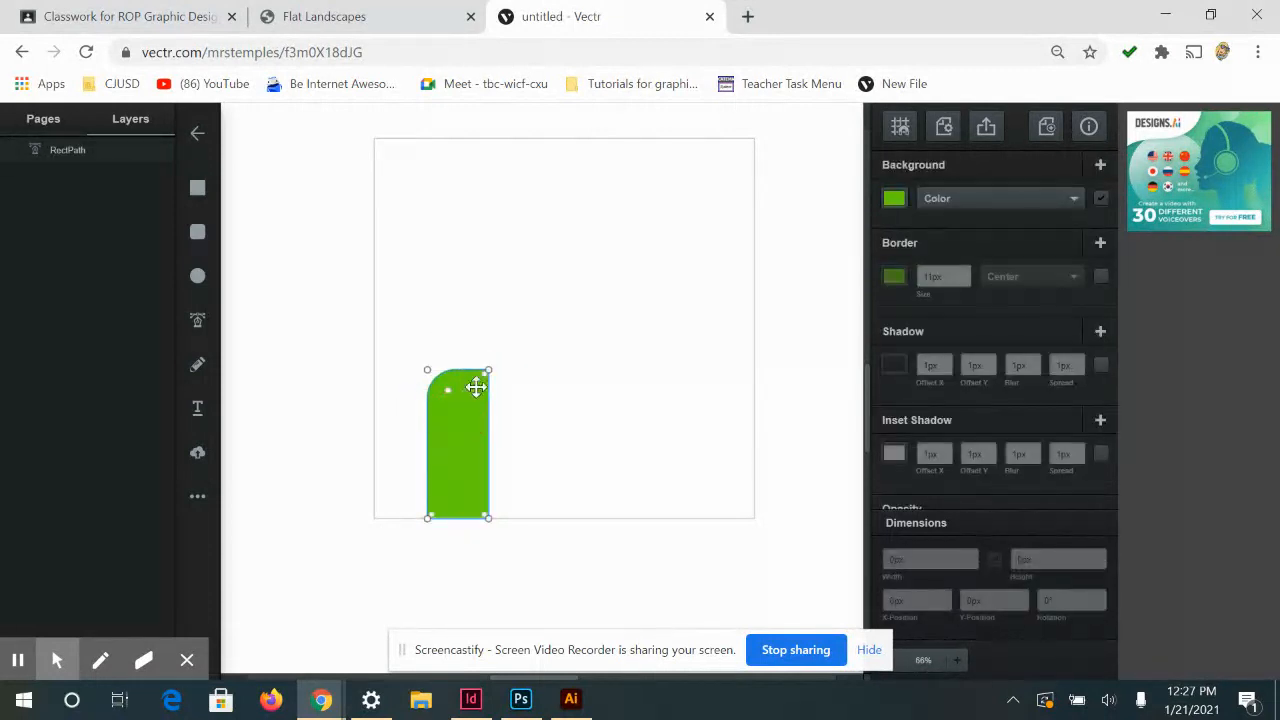
left_click_drag(484, 384, 472, 392)
left_click(580, 457)
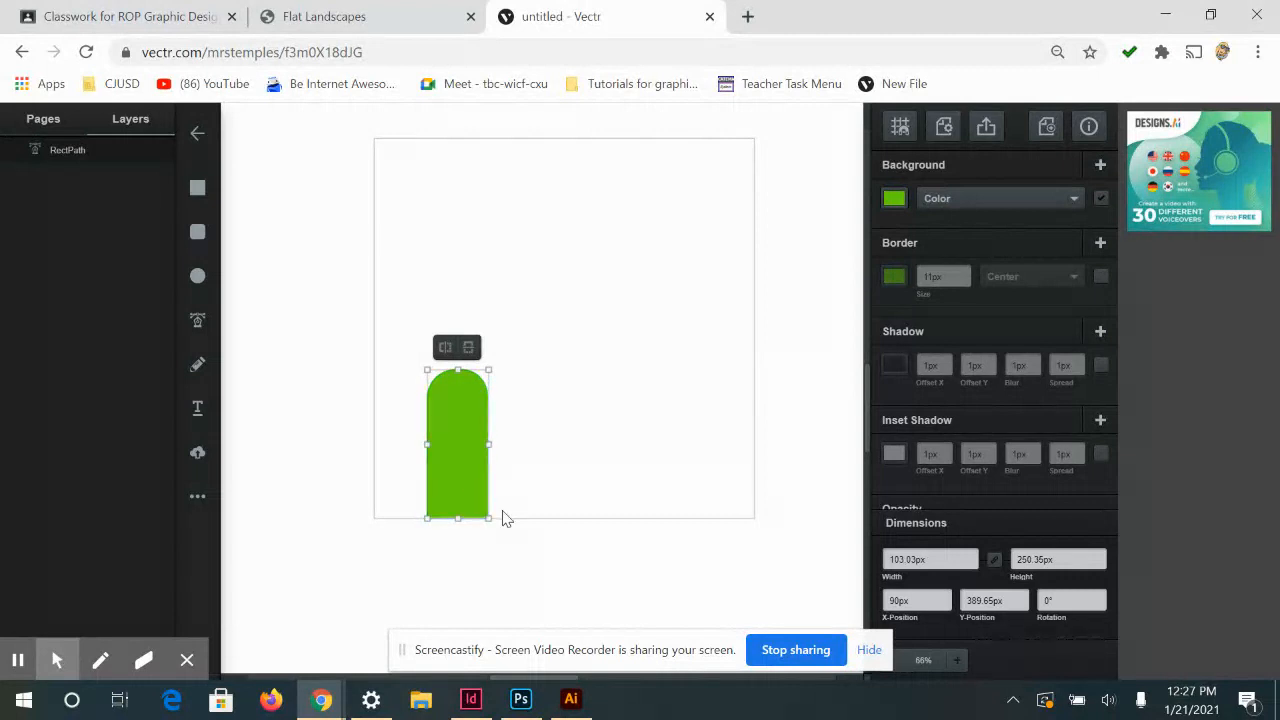
Duplicate the mountain shape, shrink the copy to about 36 by 172 px inside it, and fill it with darker green #58ac0f
key("ctrl+d")
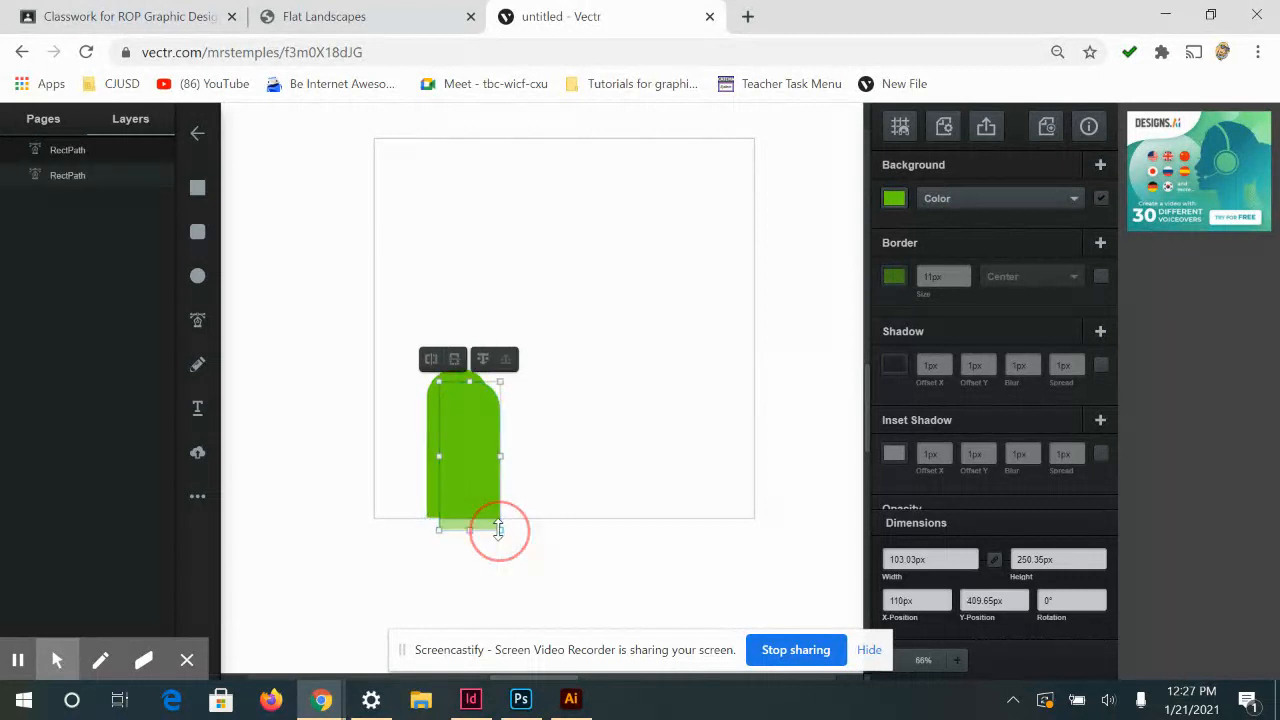
key("Escape")
left_click(501, 532)
left_click_drag(503, 537, 463, 484)
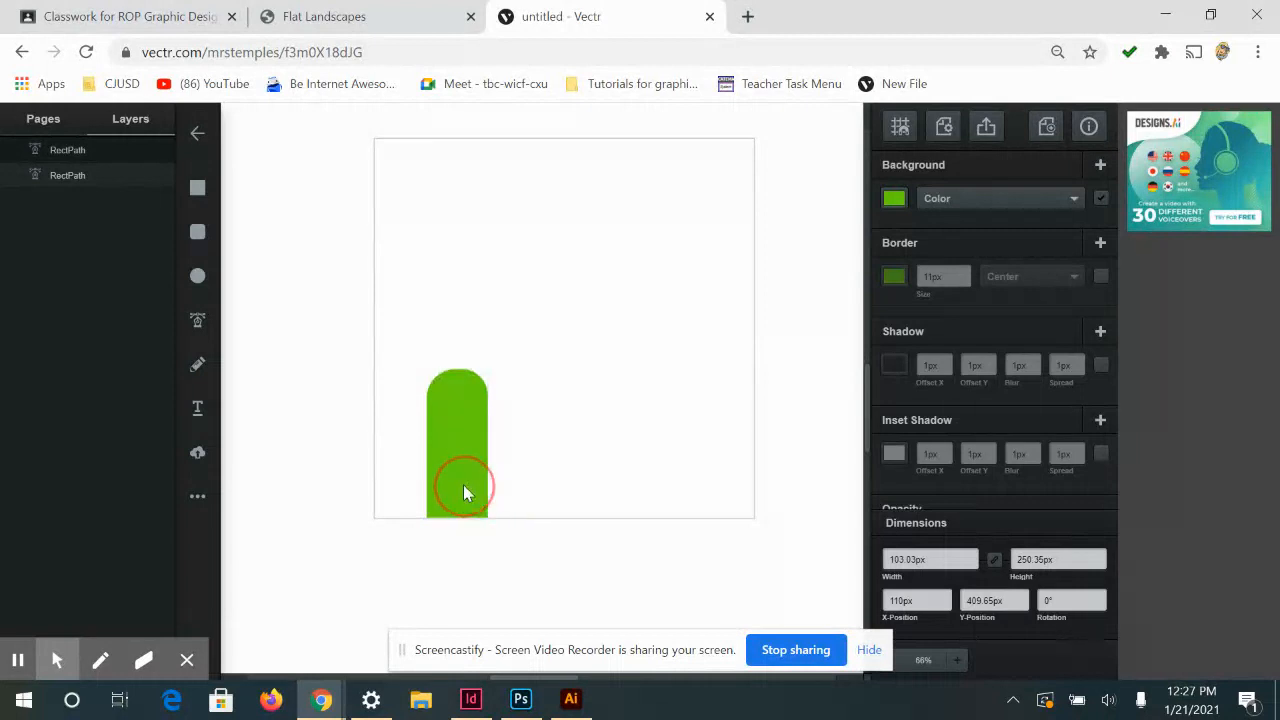
left_click(894, 198)
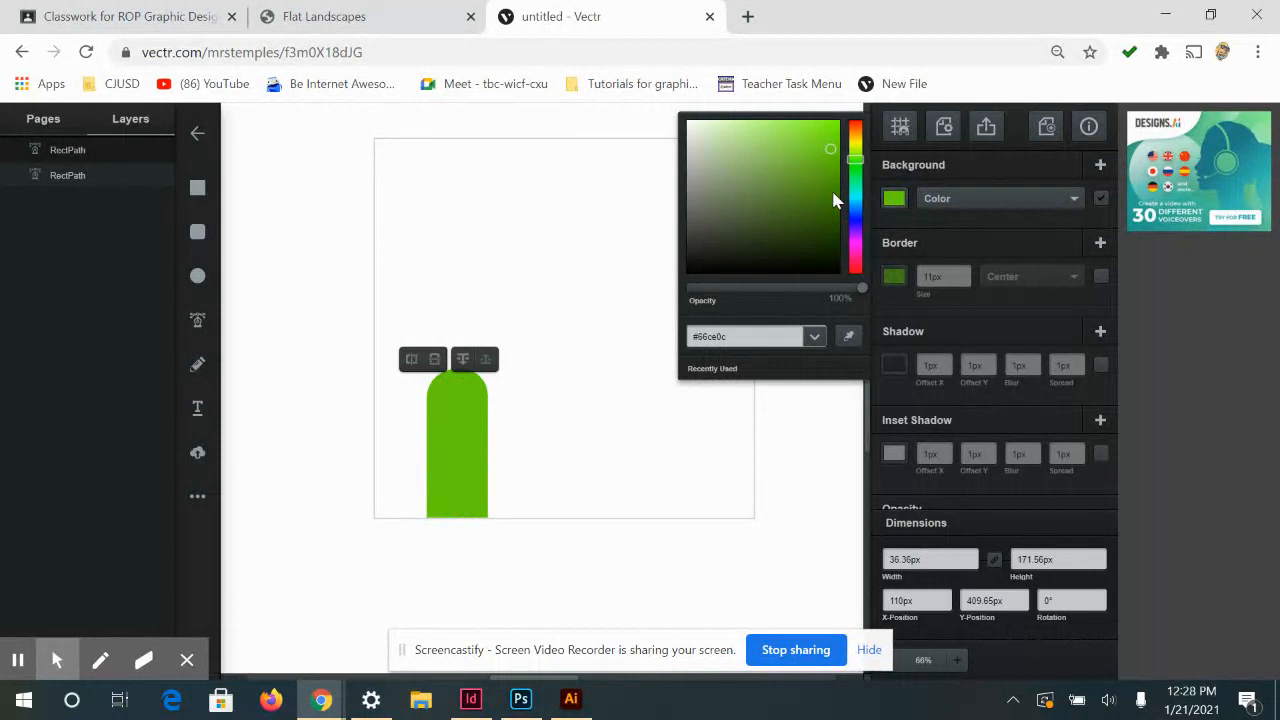
left_click_drag(828, 182, 828, 176)
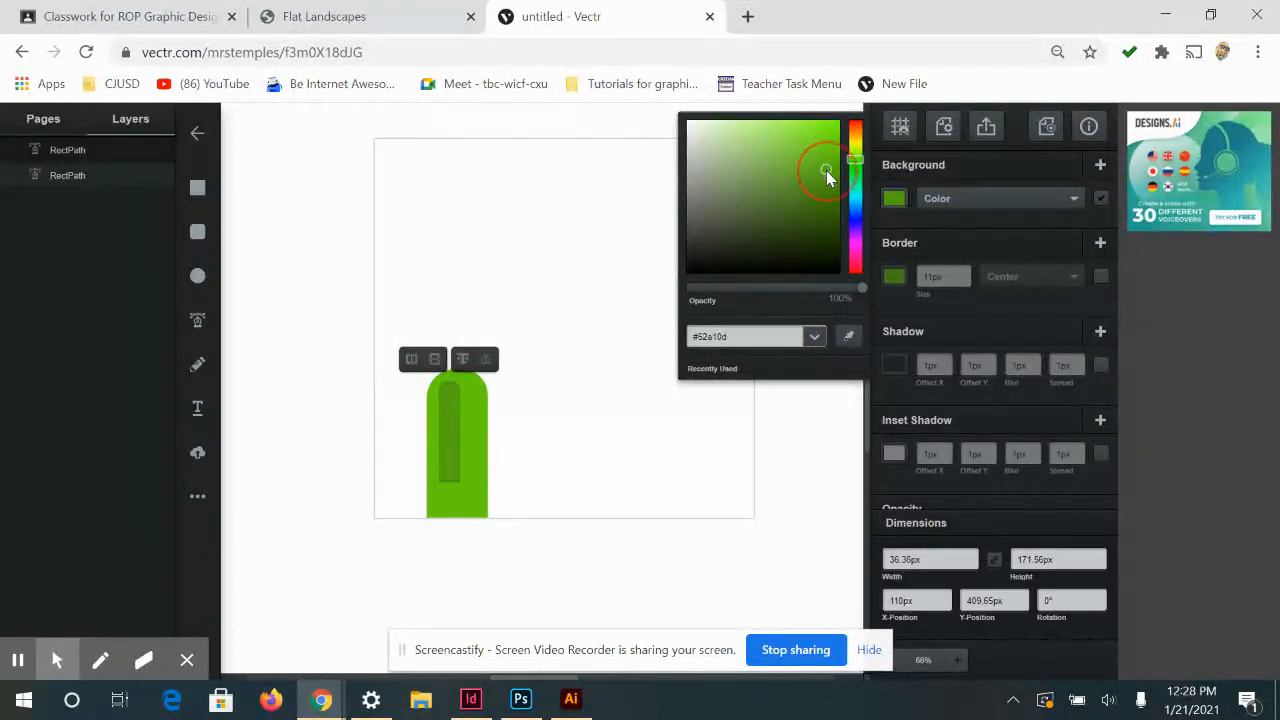
Resize the darker inner shape to about 38 by 202 px
left_click(441, 466)
mouse_move(459, 483)
left_mouse_down()
mouse_move(458, 514)
mouse_move(456, 499)
left_mouse_up()
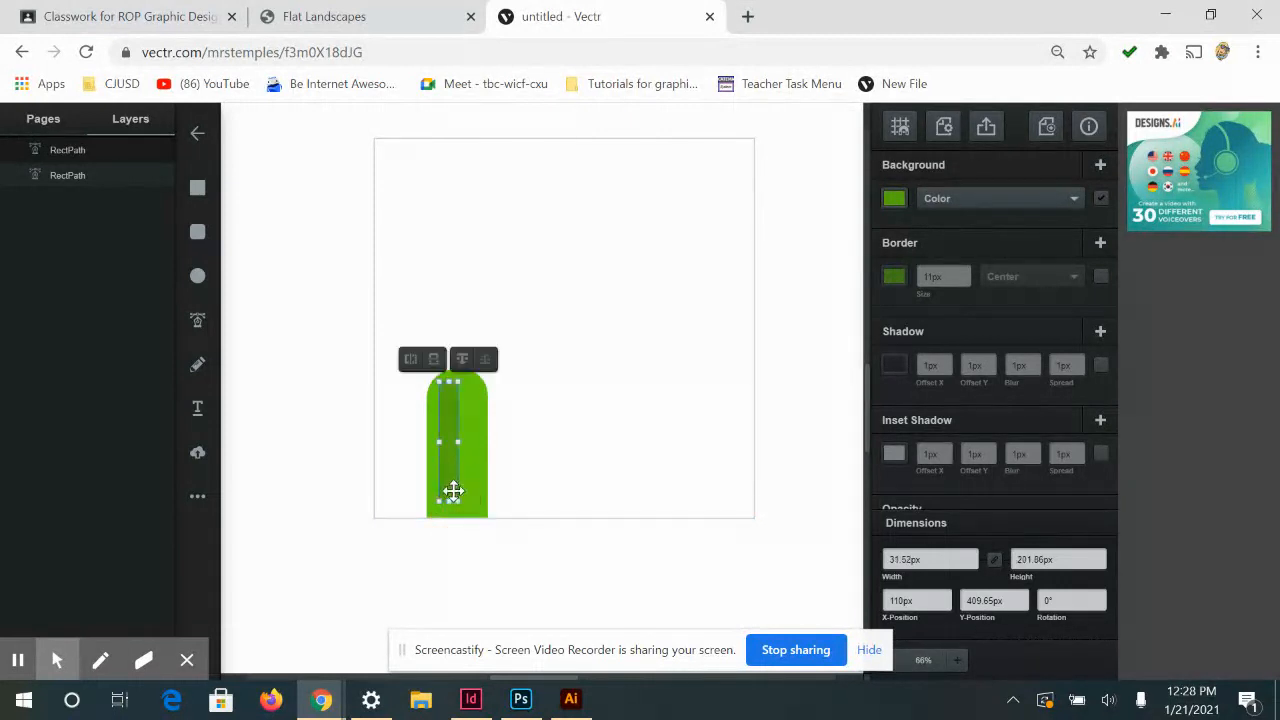
left_click_drag(458, 442, 462, 443)
Round both lower corners of the darker inner shape to match its rounded upper end
double_click(445, 463)
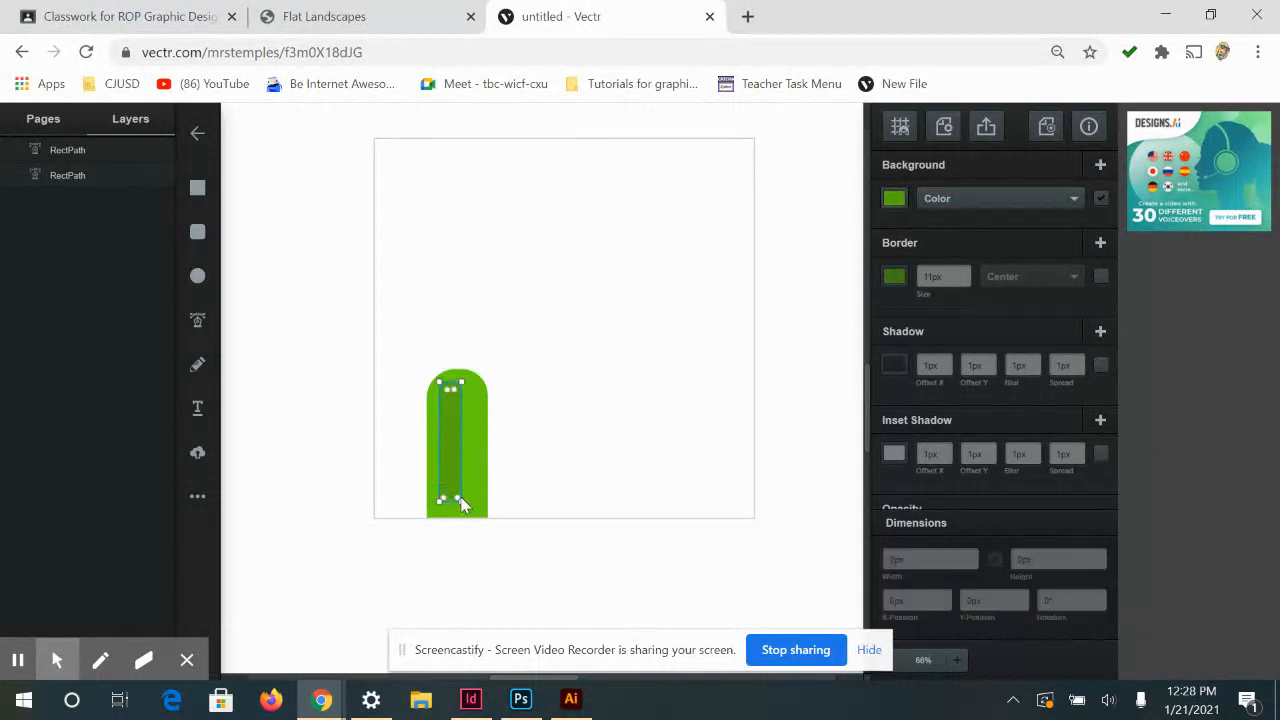
left_click_drag(461, 501, 453, 495)
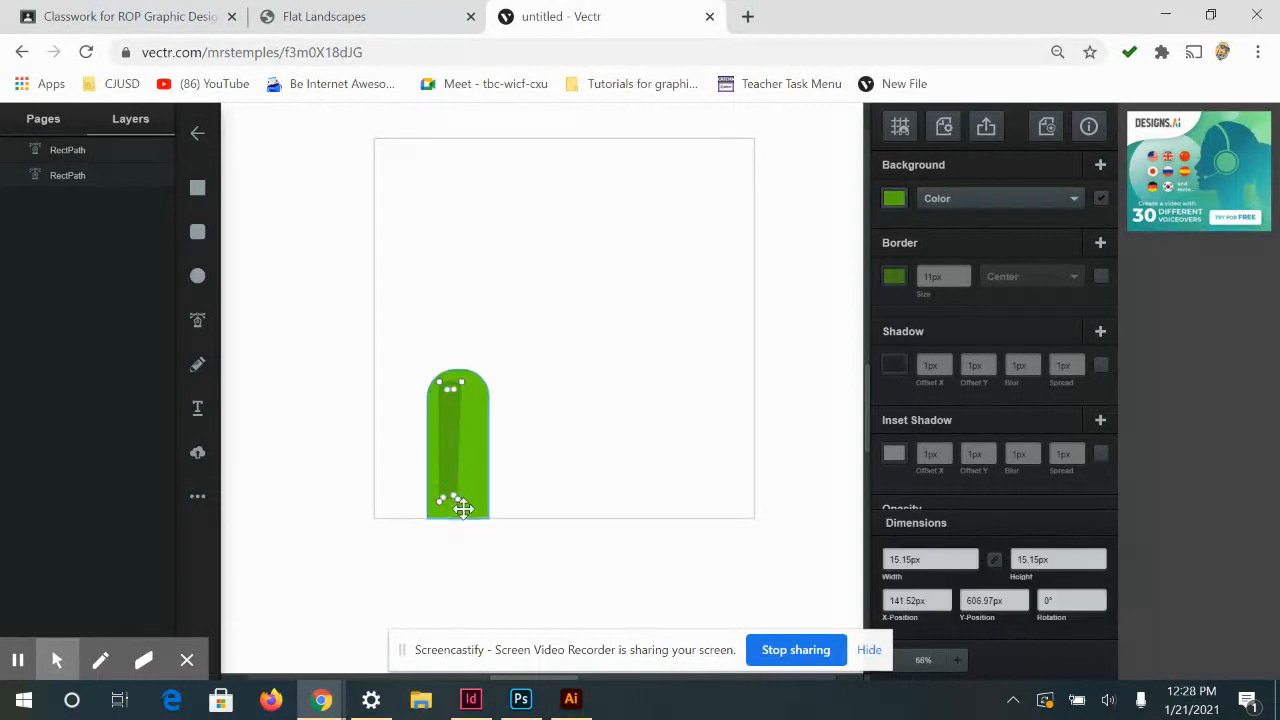
scroll(482, 506, "up", 2)
left_click_drag(442, 506, 666, 316)
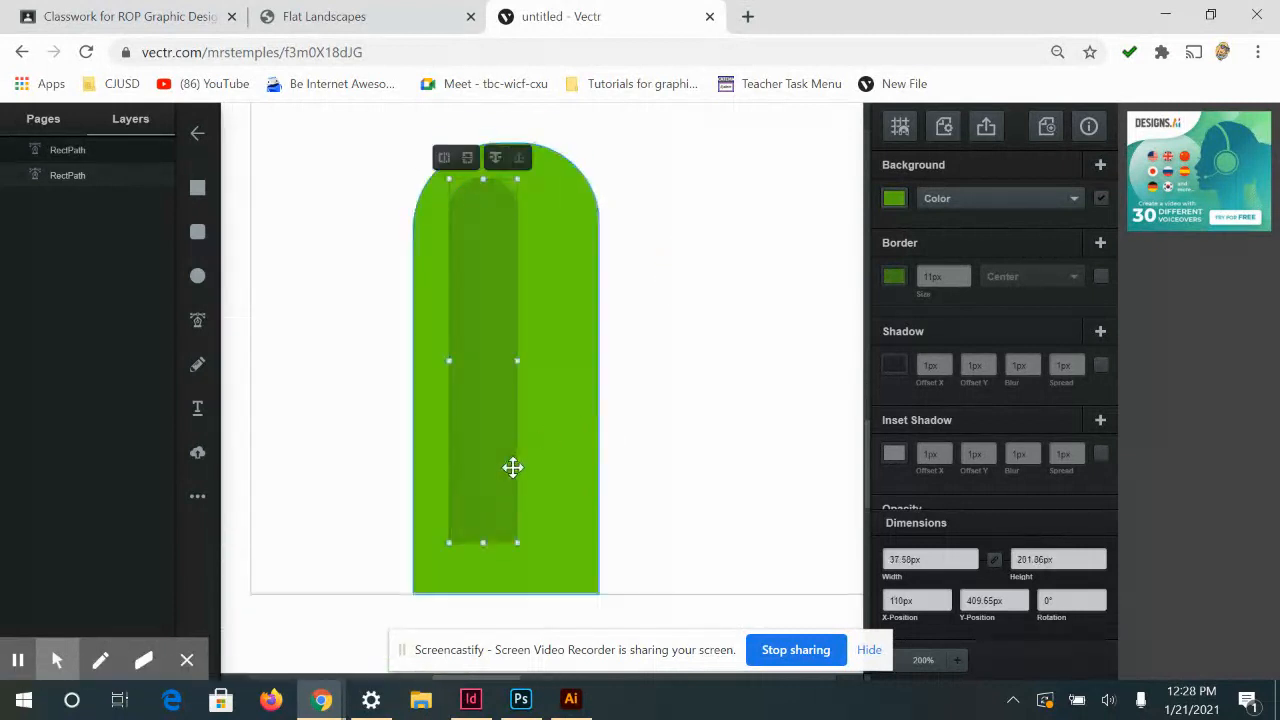
double_click(462, 528)
left_click_drag(461, 530, 491, 520)
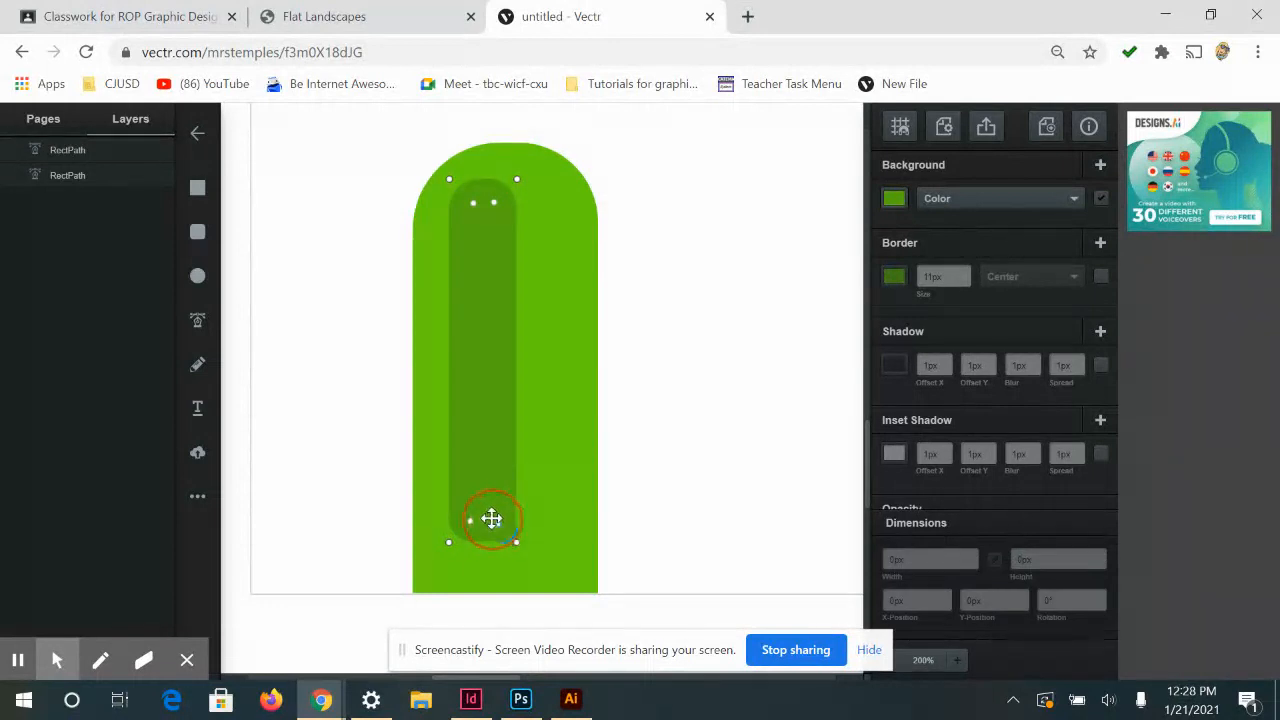
left_click_drag(496, 524, 489, 519)
left_click(511, 348)
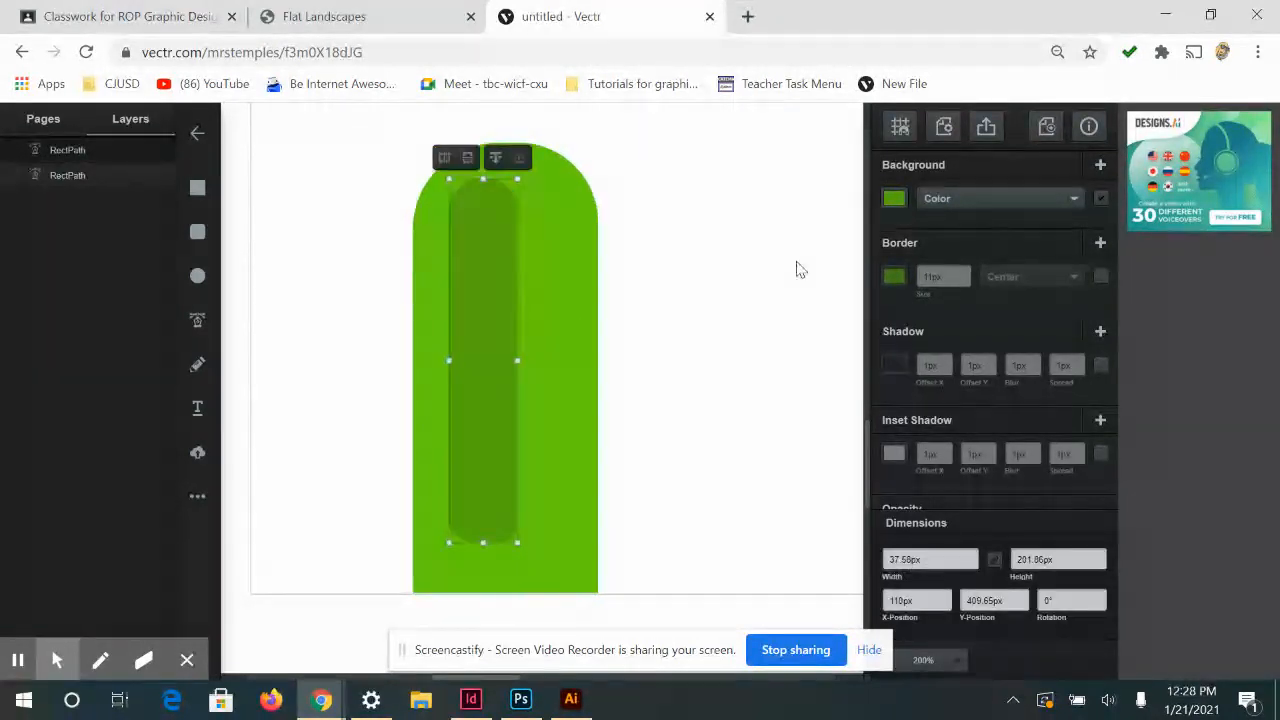
Duplicate the inner shape, fill the copy near-white, and shrink it to a thin bar about 8 by 157 px
key("ctrl+d")
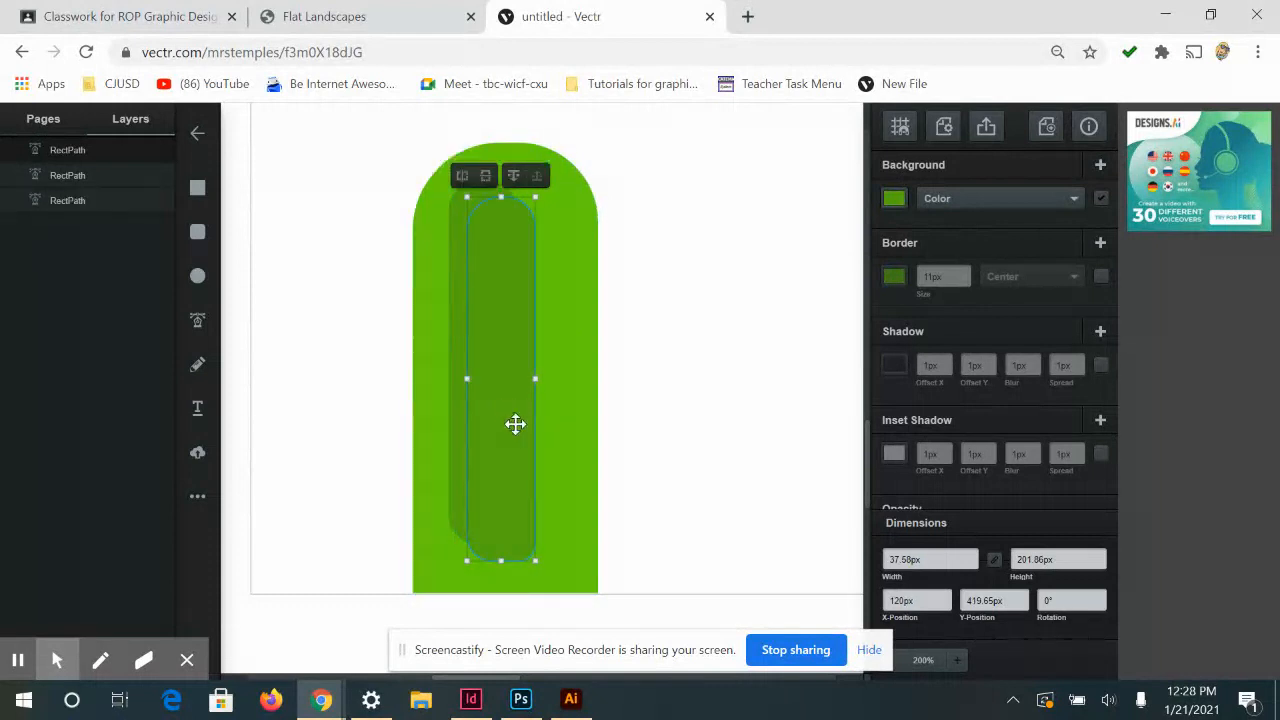
left_click(894, 198)
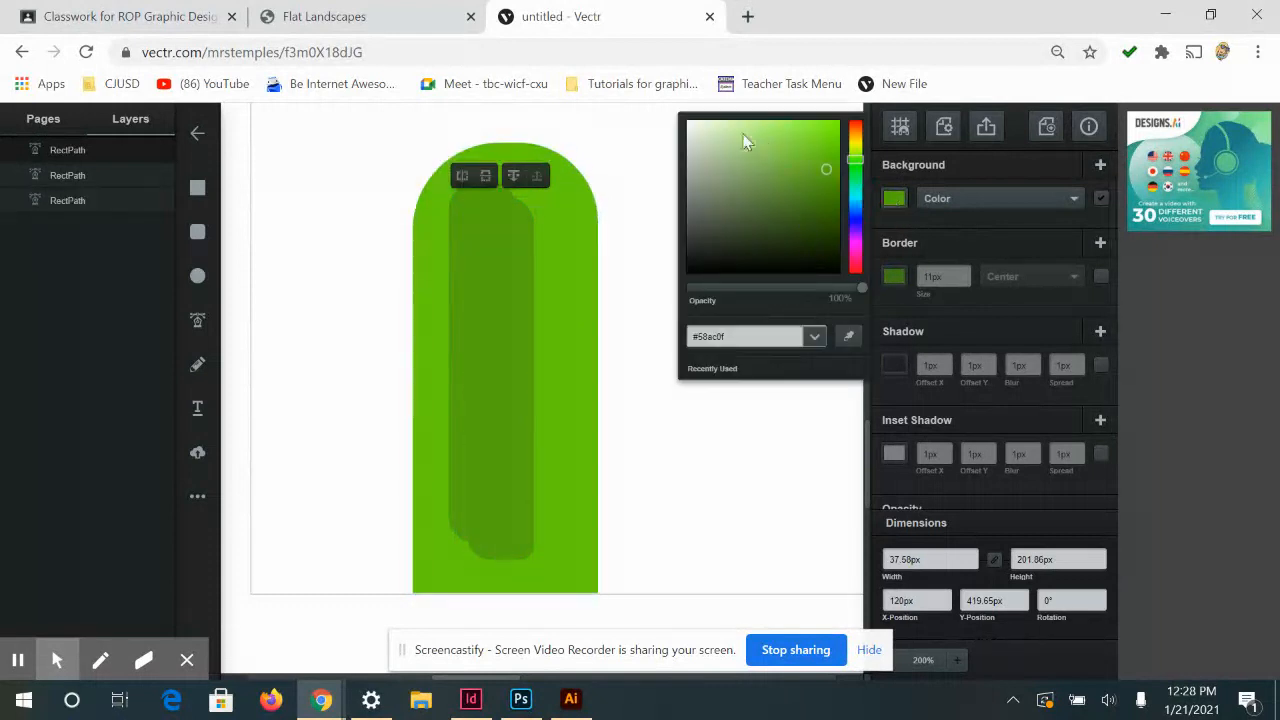
left_click(700, 124)
left_click(520, 459)
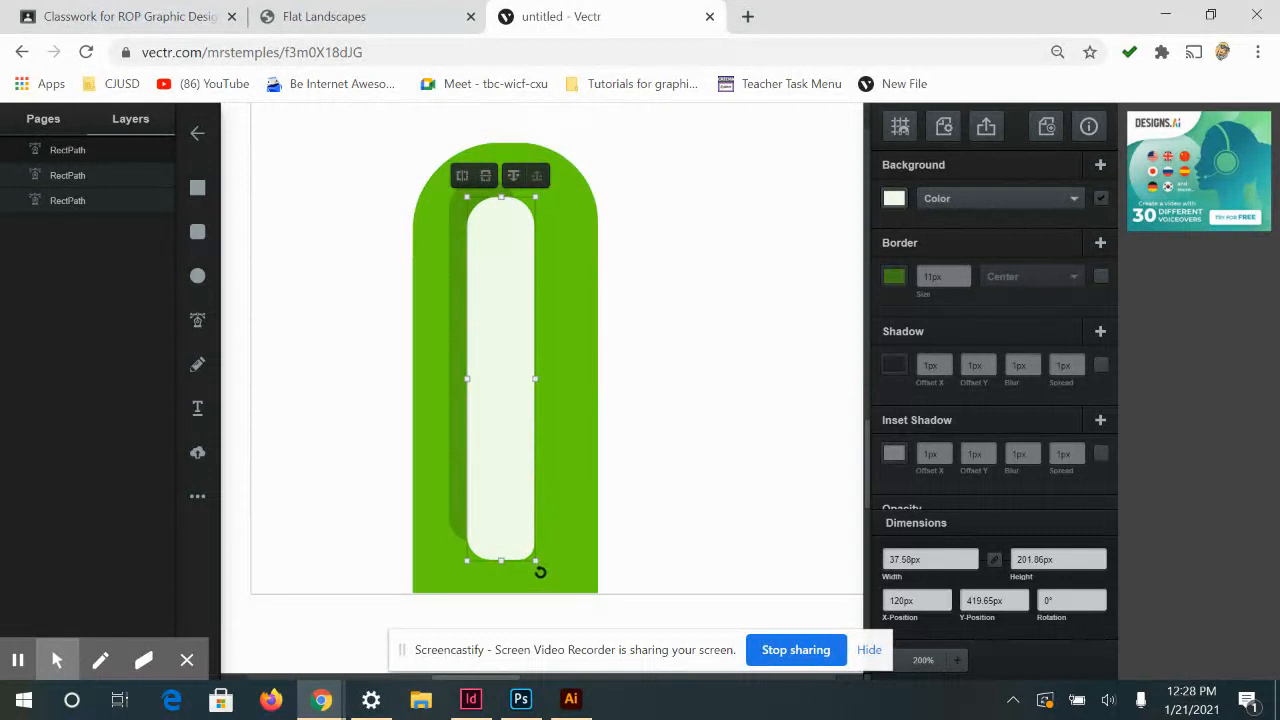
left_click_drag(536, 562, 474, 449)
Set the near-white highlight bar's opacity to 60% and deselect it
scroll(1110, 565, "down", 1)
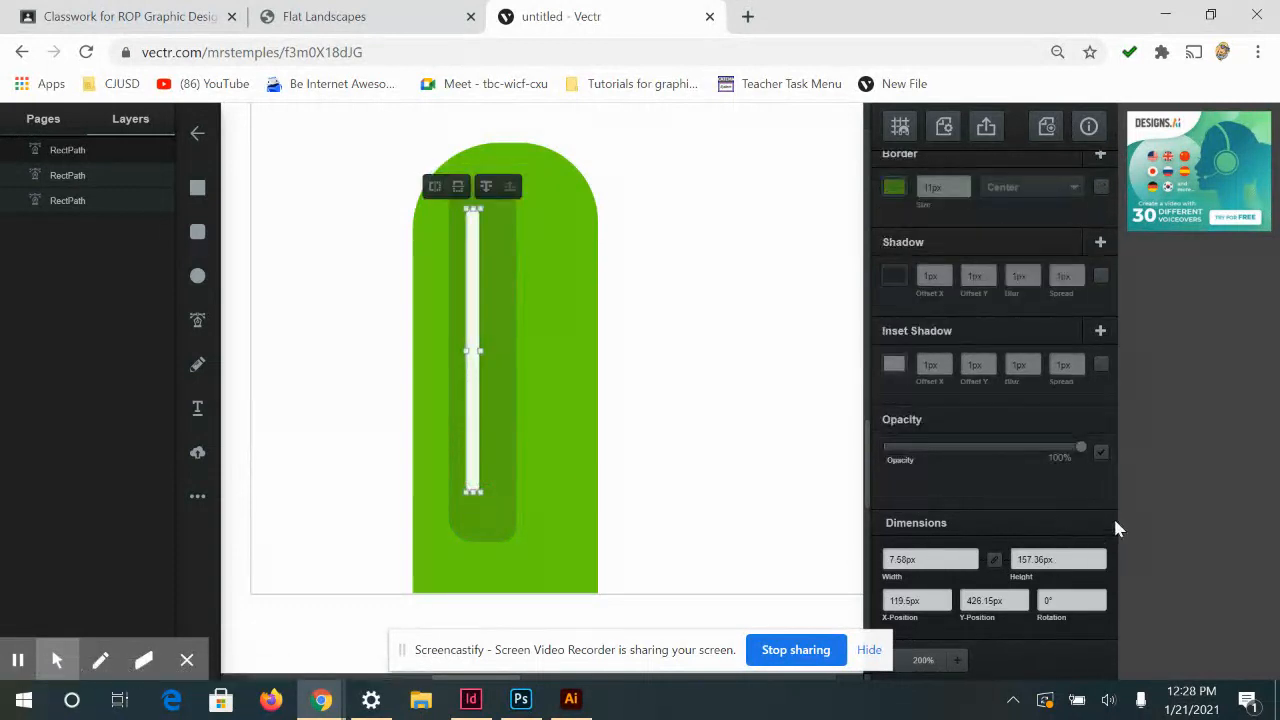
left_click_drag(1080, 447, 1012, 446)
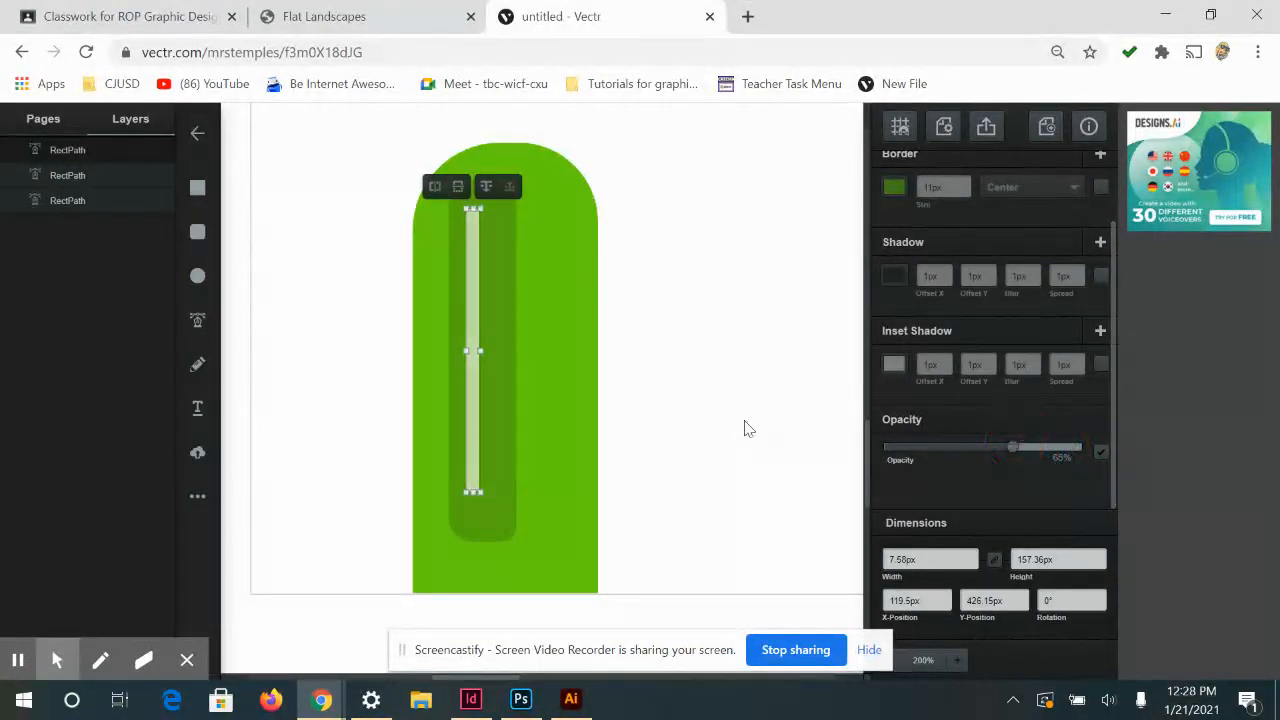
left_click(743, 473)
Duplicate the highlight bar, place the copy near the mountain's right edge, and fill it with a very dark green
key("ctrl+minus")
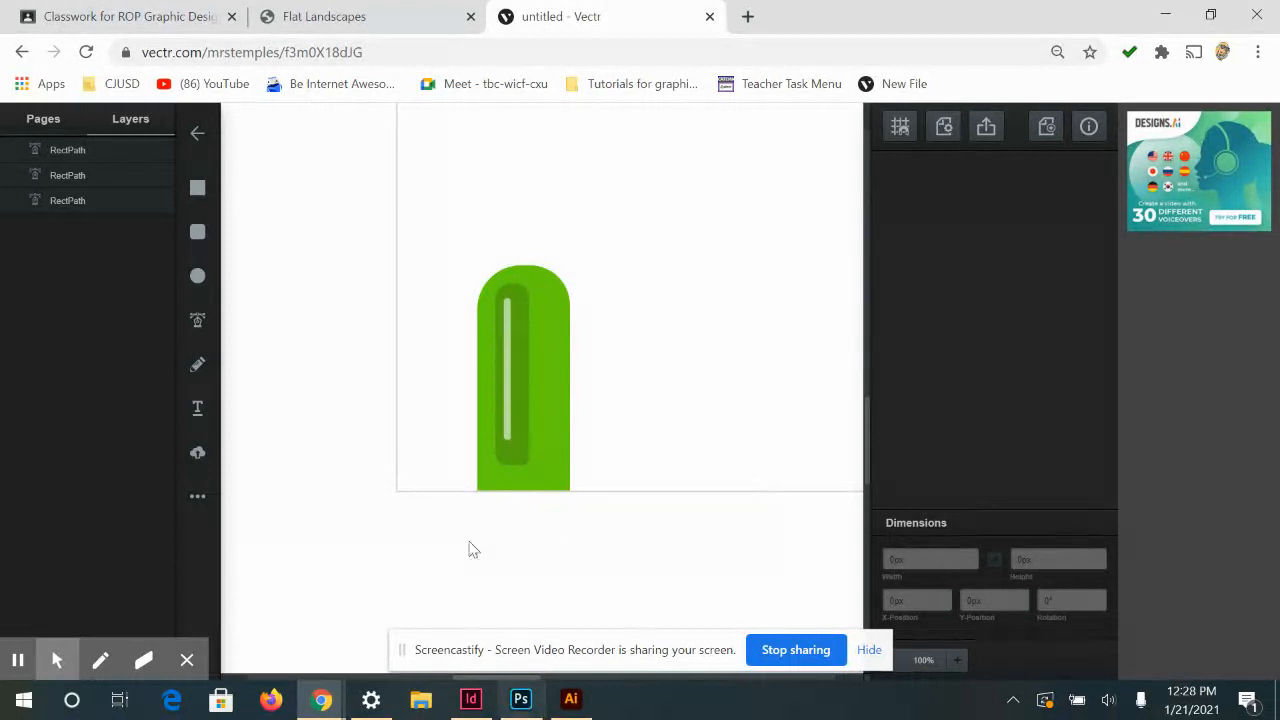
scroll(834, 332, "up", 2)
scroll(403, 451, "down", 1)
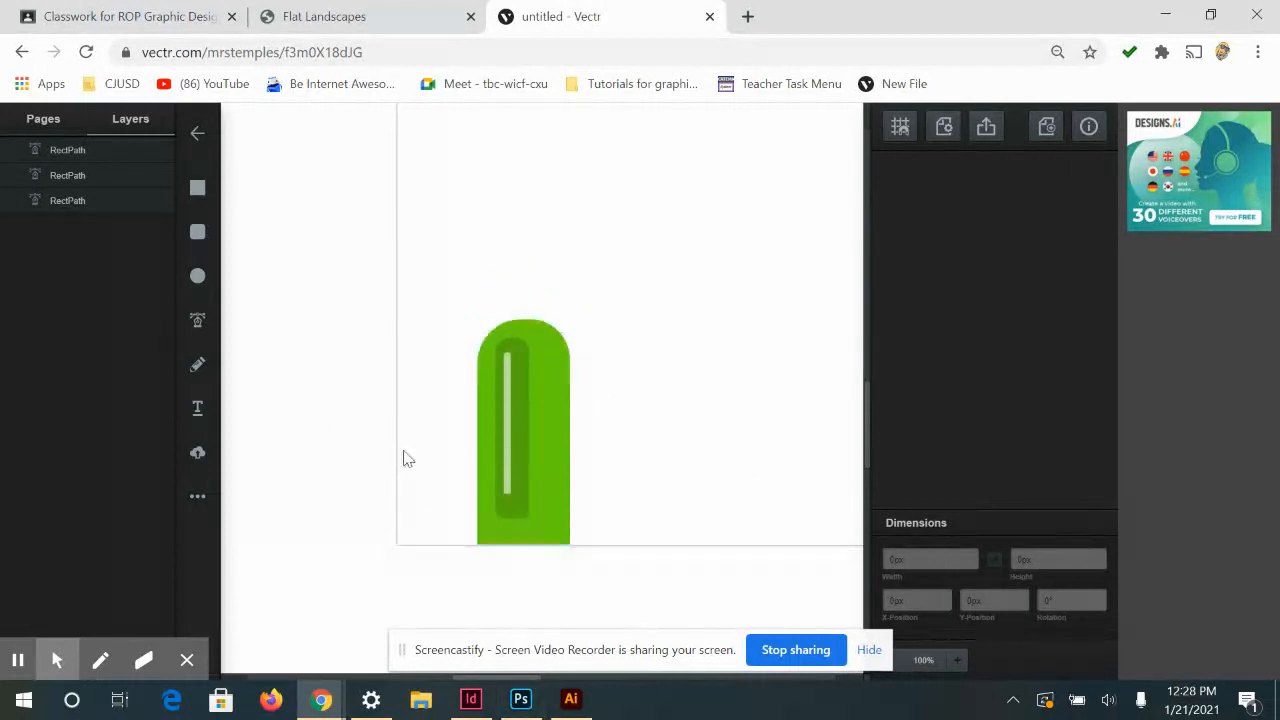
left_click(510, 478)
key("ctrl+d")
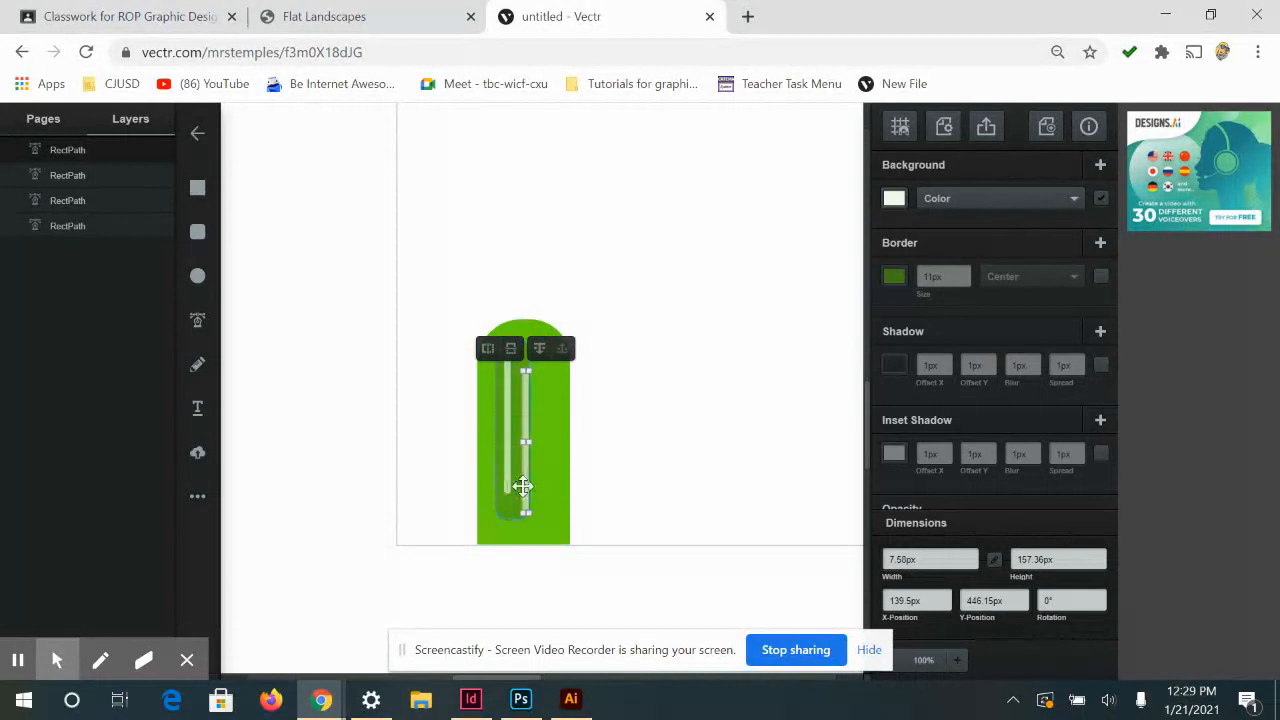
left_click_drag(527, 490, 551, 497)
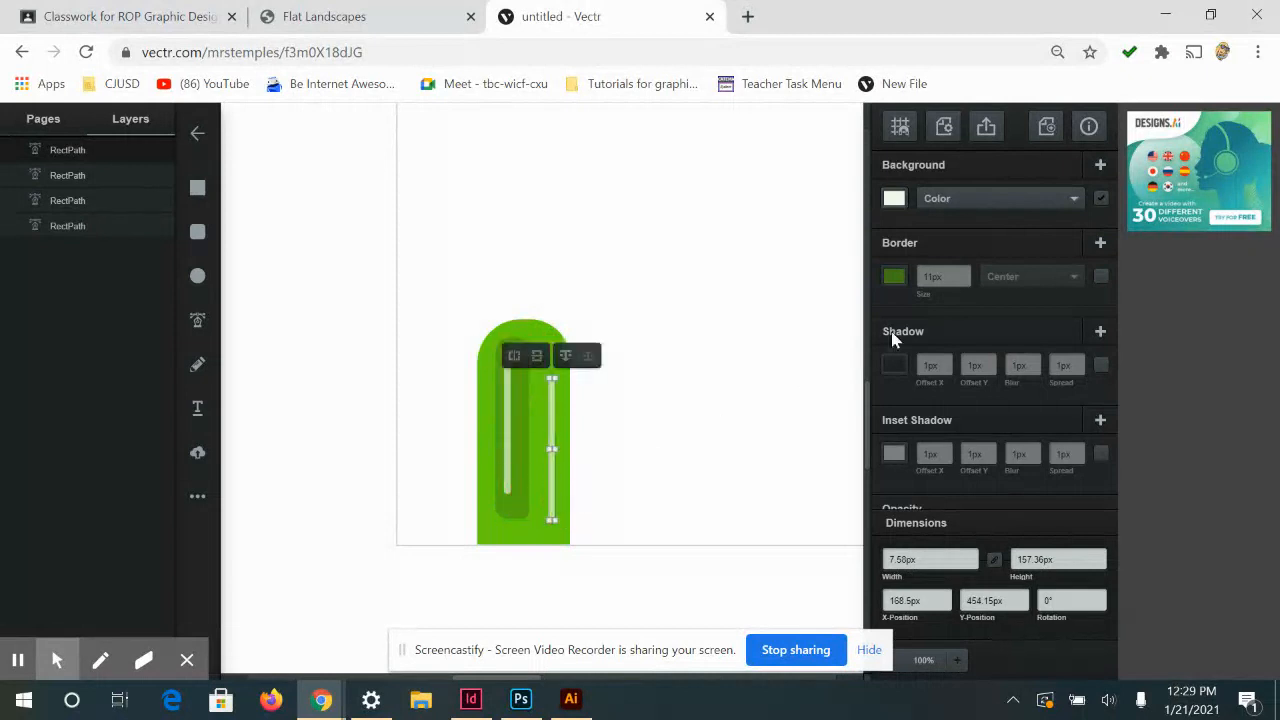
left_click(886, 198)
left_click(834, 214)
left_click(769, 493)
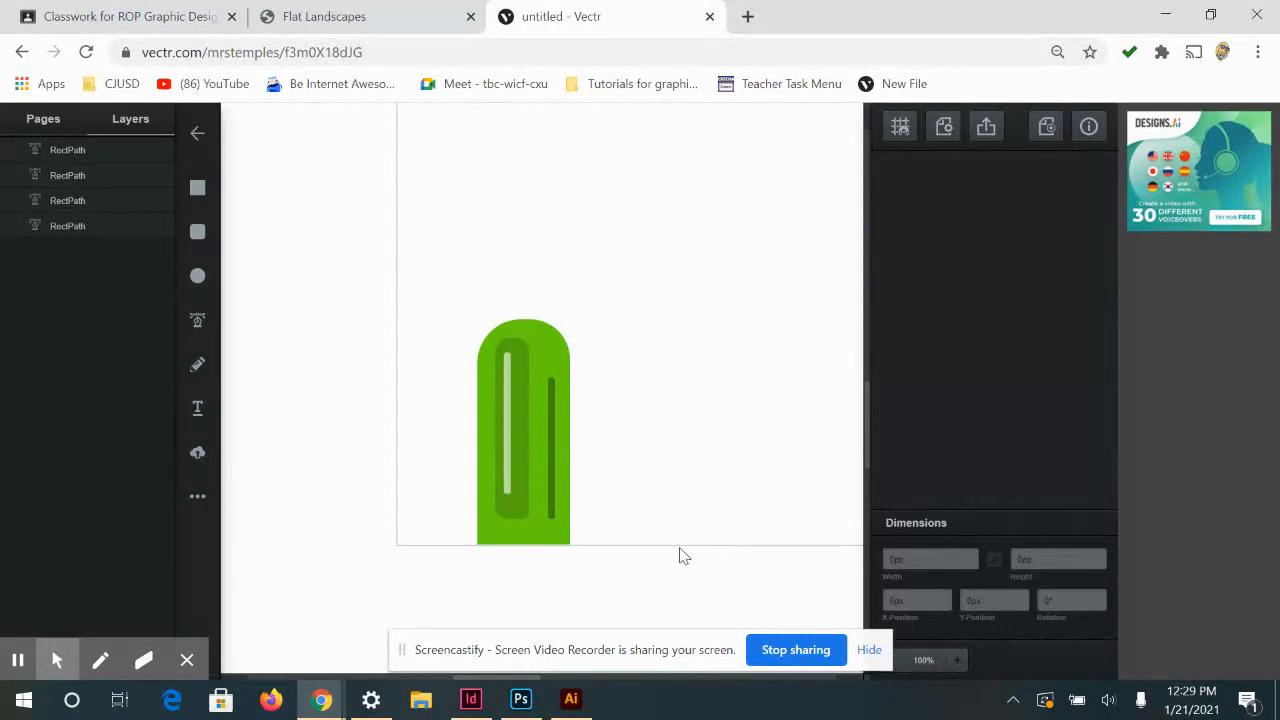
Duplicate the whole mountain, place the copy to its right, and enlarge it to about 149 by 362 px on the artboard's bottom edge
left_click_drag(652, 541, 376, 332)
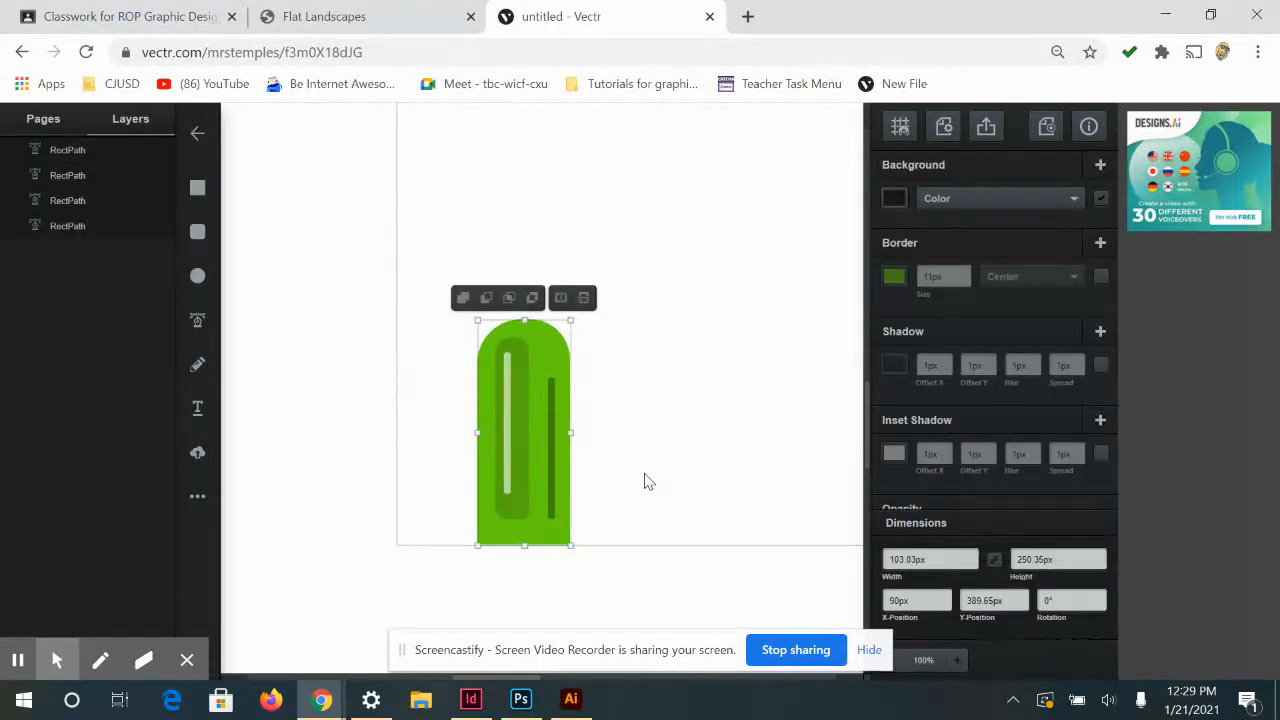
key("ctrl+d")
left_click_drag(557, 500, 640, 486)
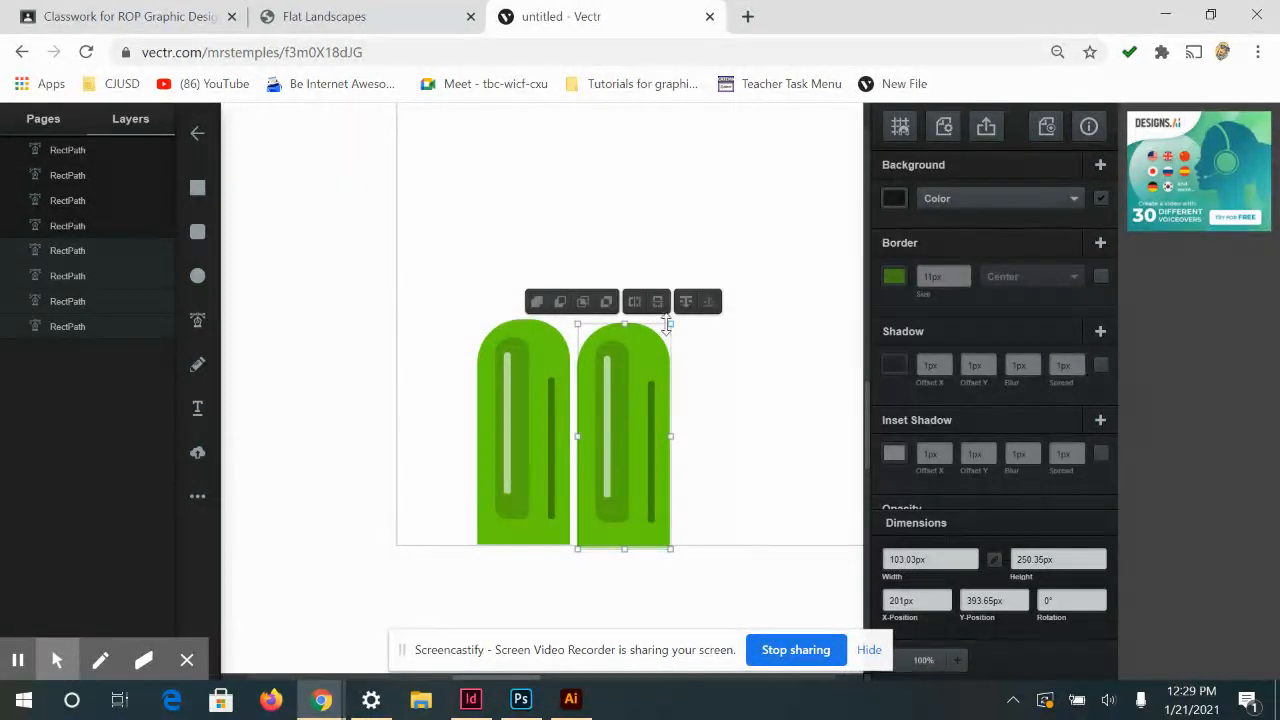
left_click_drag(670, 325, 712, 225)
mouse_move(648, 386)
left_mouse_down()
mouse_move(640, 374)
mouse_move(654, 381)
left_mouse_up()
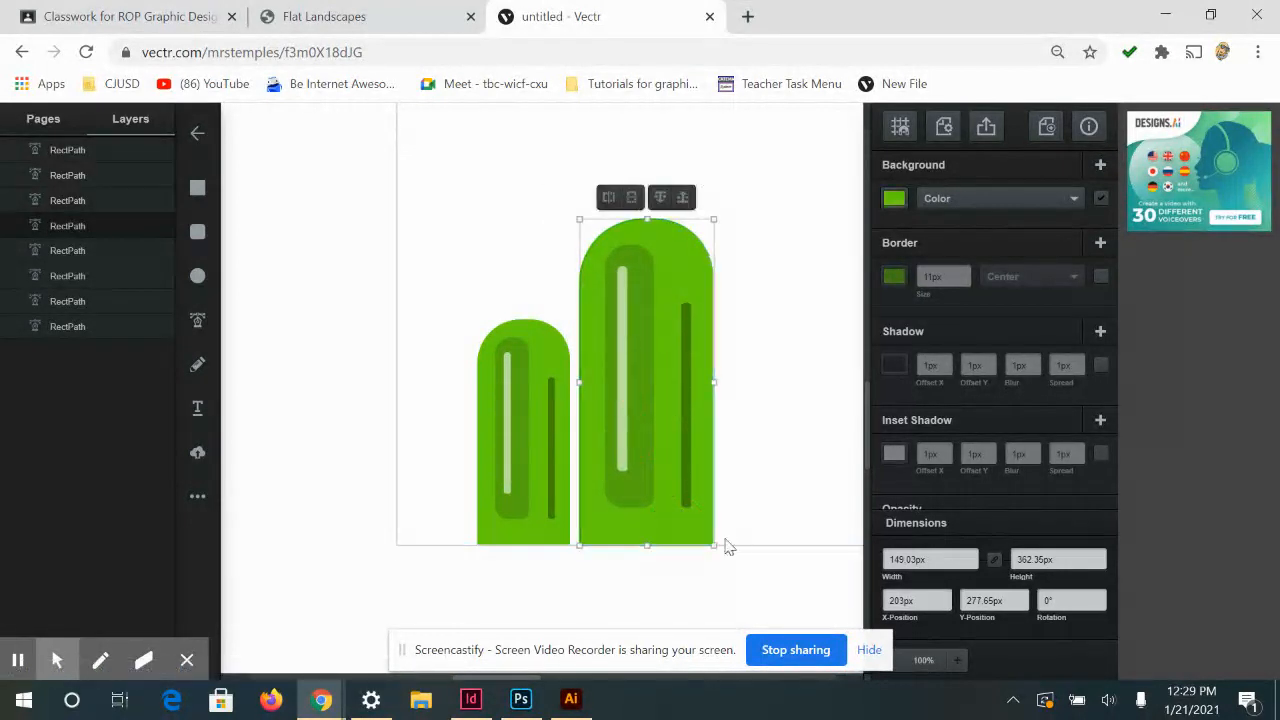
Recolor the larger mountain's body to #4fa108 and its wide inner shape to an even darker green
left_click(894, 198)
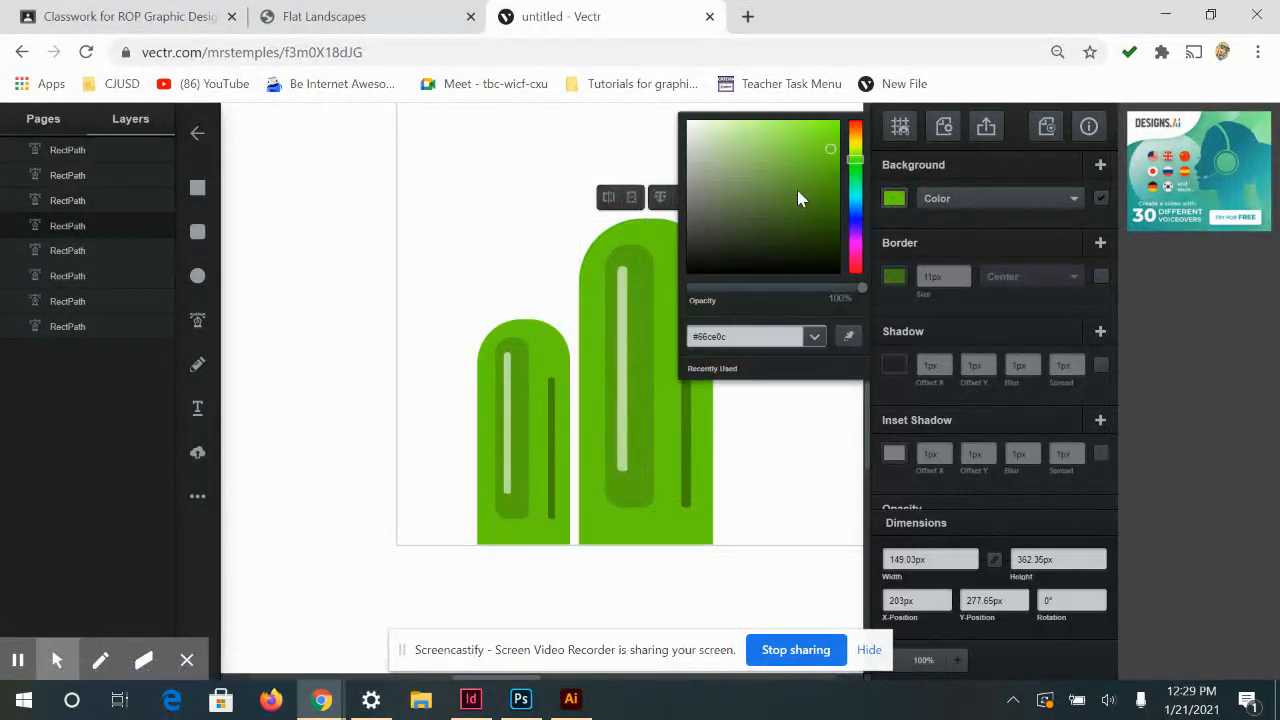
left_click(831, 178)
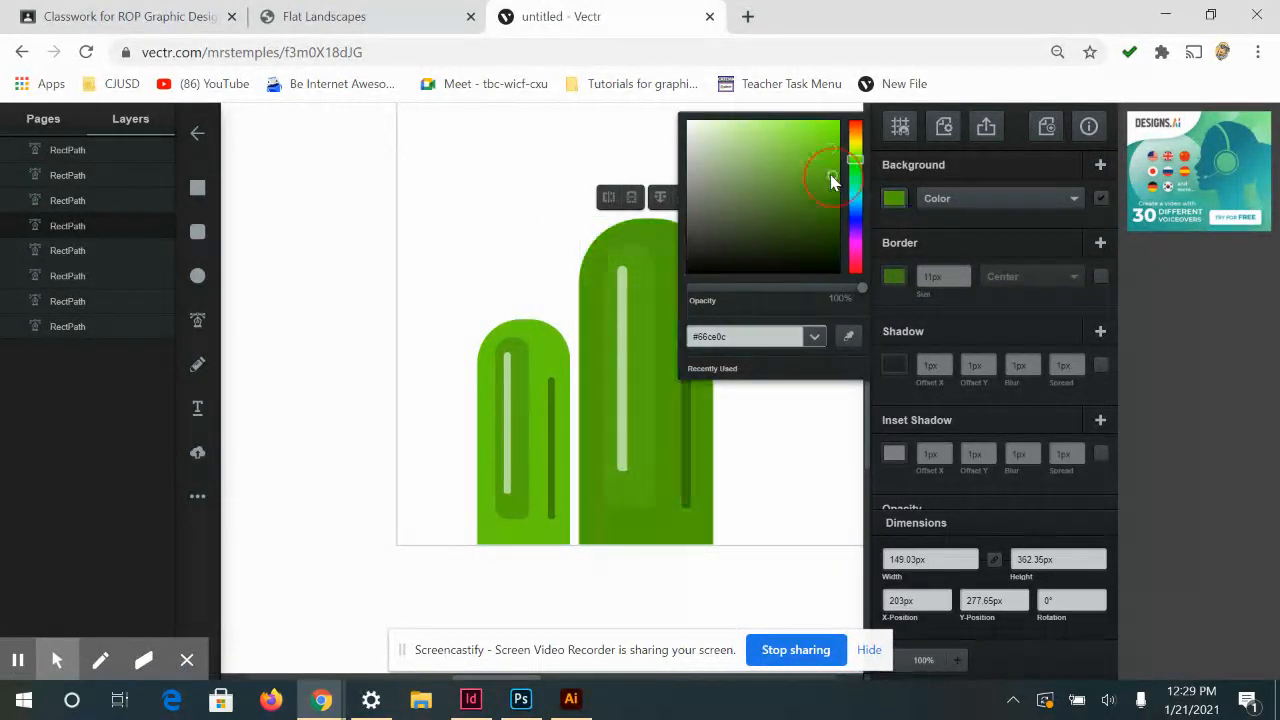
left_click(628, 478)
left_click(894, 198)
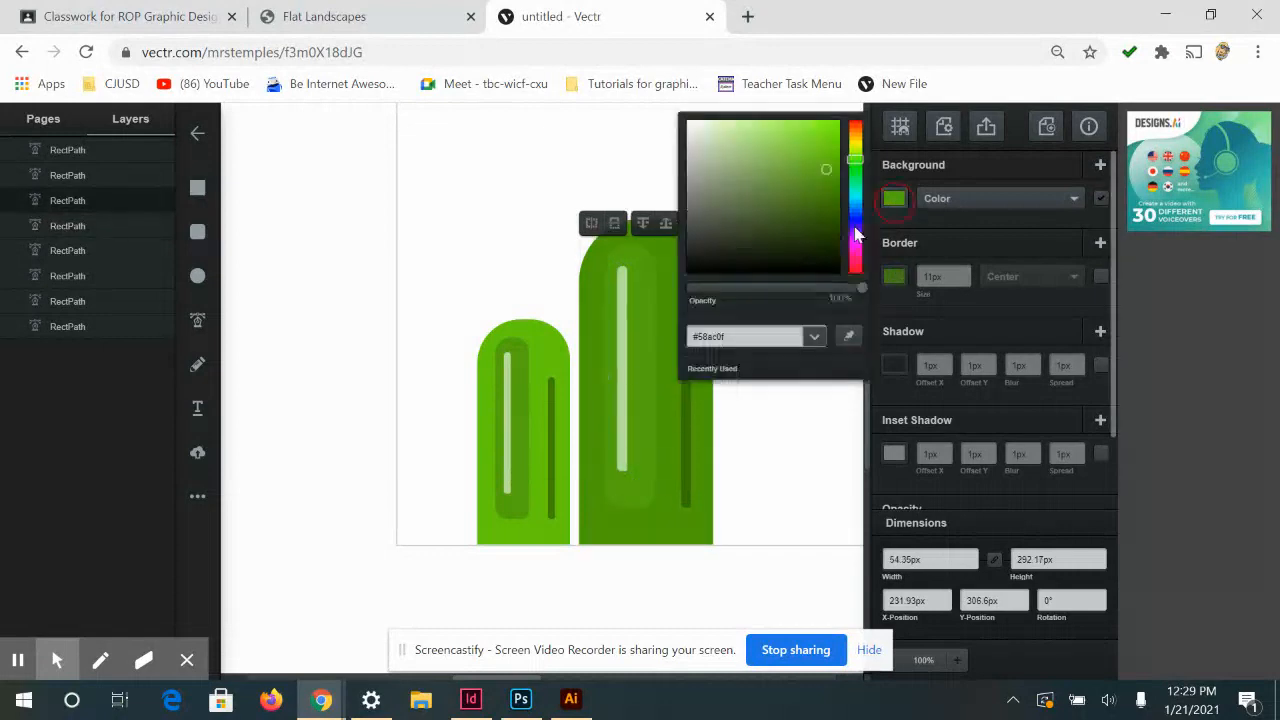
left_click(825, 180)
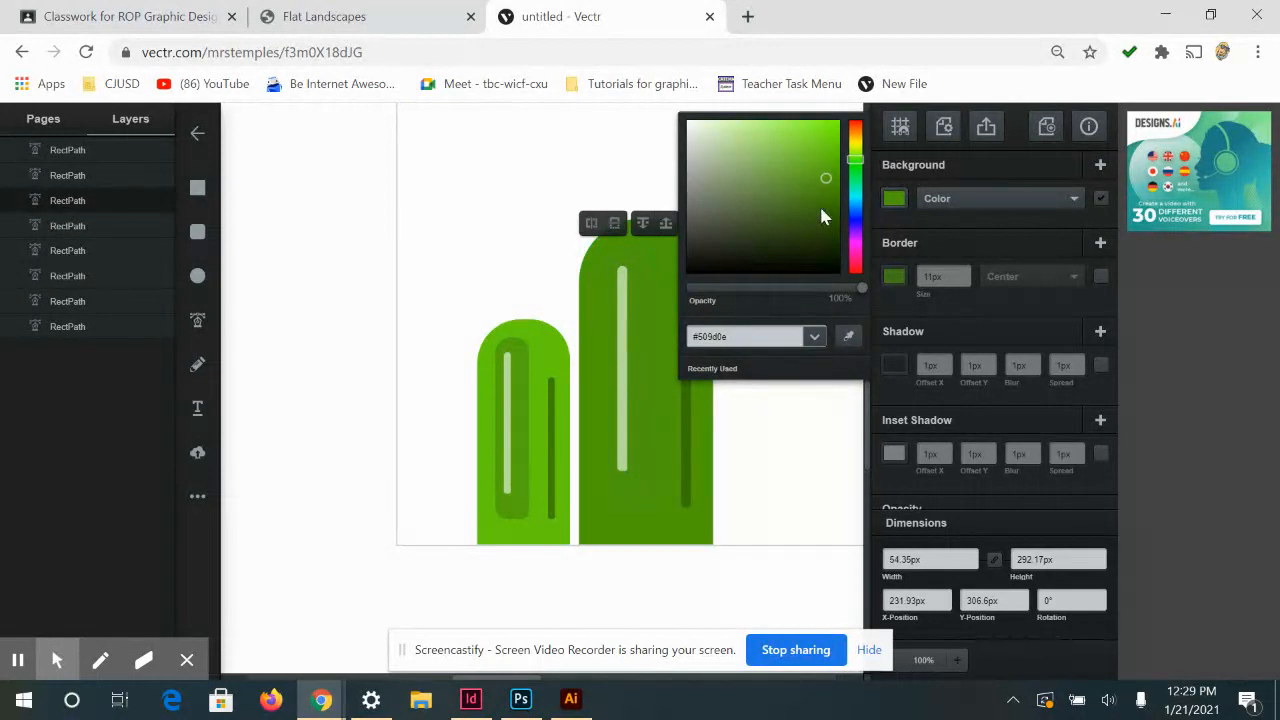
left_click(826, 197)
left_click(623, 388)
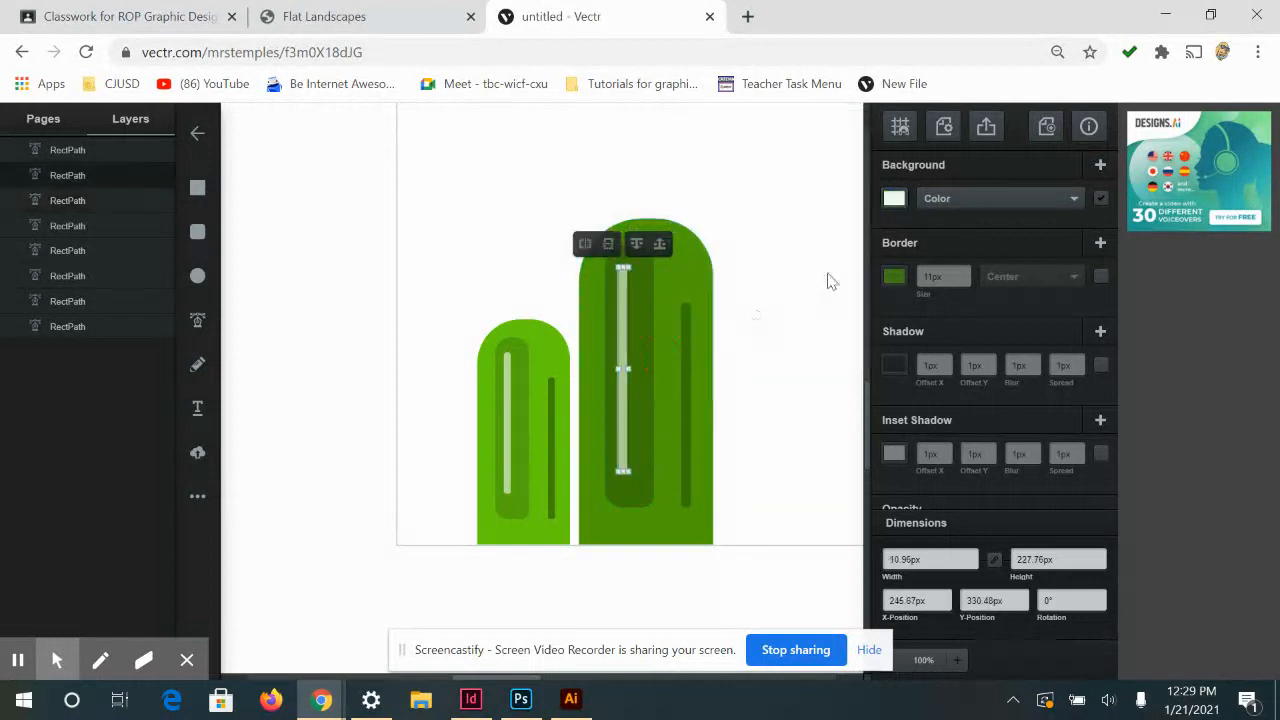
left_click(688, 406)
left_click(782, 516)
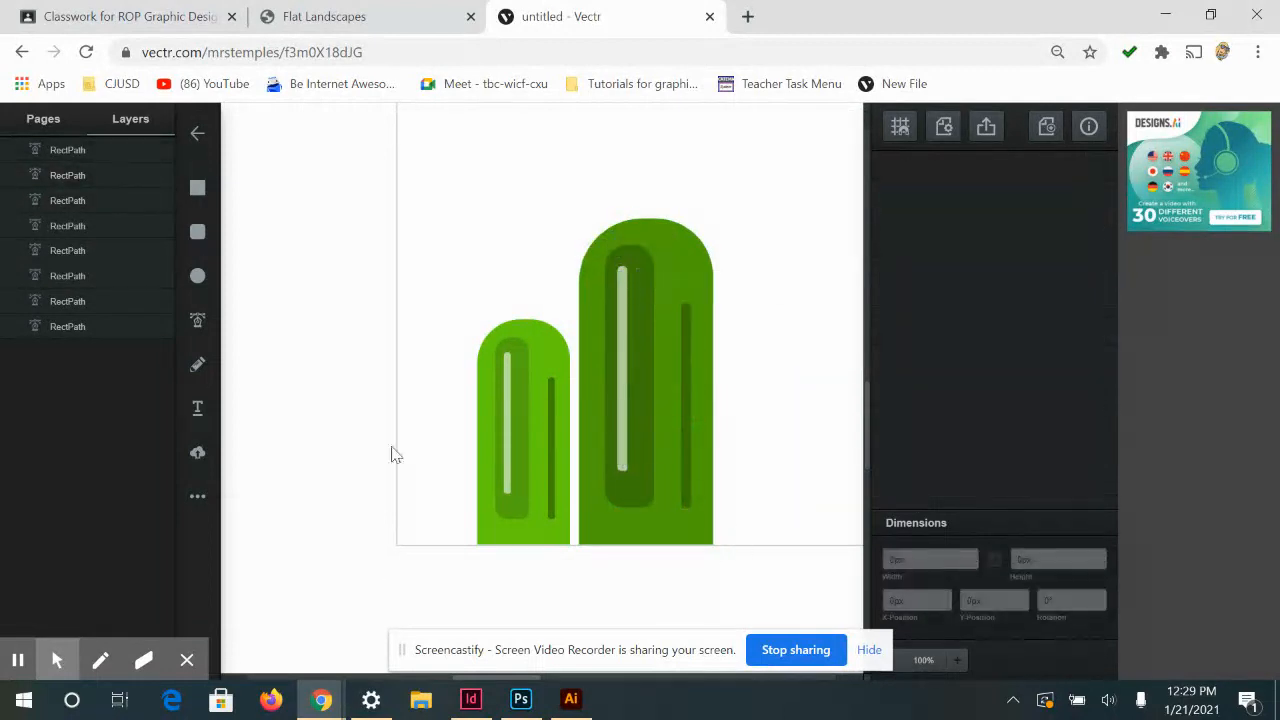
Copy the small mountain to the right of the large one and scale the copy down, keeping its base on the artboard's bottom edge
left_click_drag(449, 316, 777, 509)
key("ctrl+c")
key("ctrl+v")
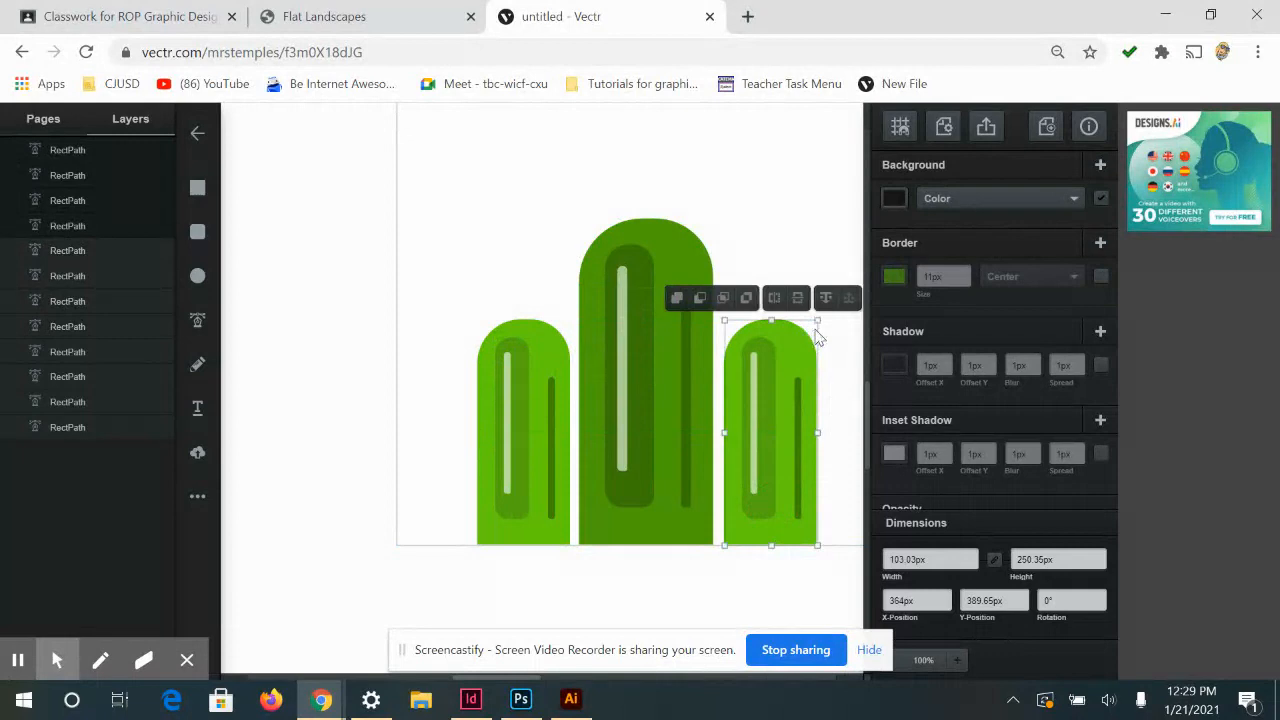
left_click(818, 322)
left_click_drag(802, 338, 791, 358)
left_click(757, 272)
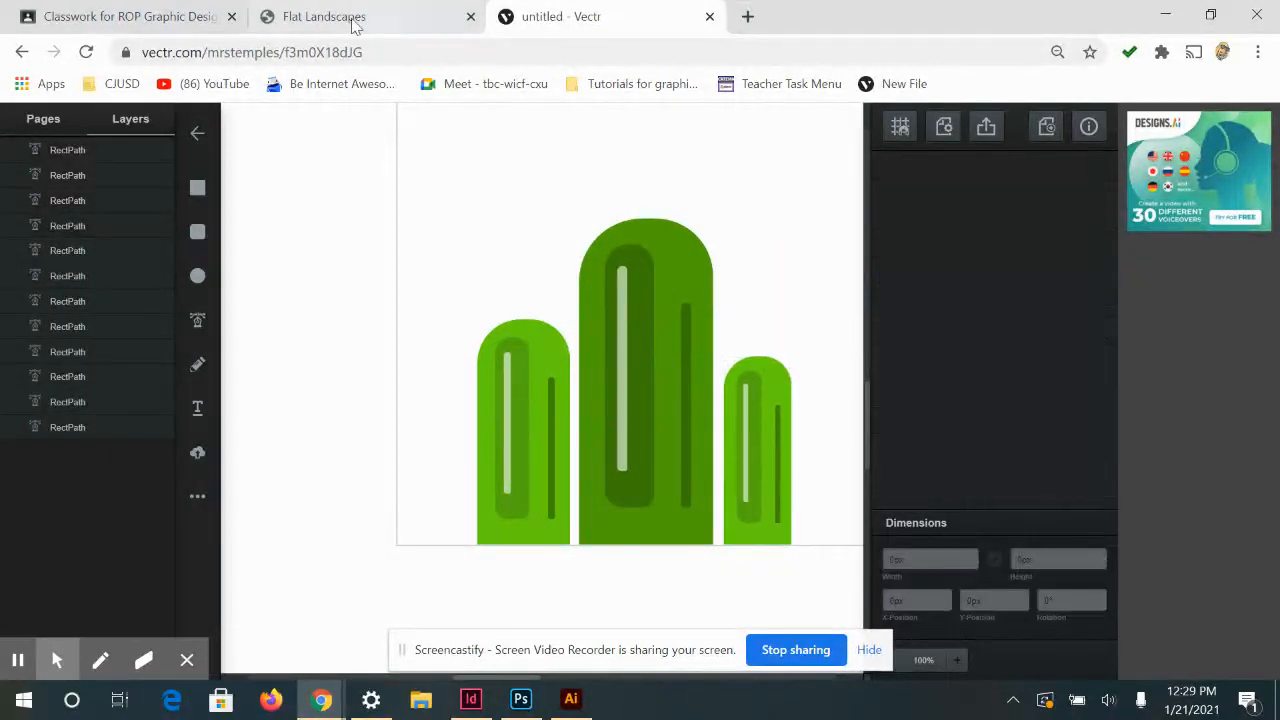
Switch to the Google Classroom assignment draft and try to open Flat Landscape Lesson plan.pdf from its attachments
left_click(147, 15)
scroll(386, 520, "down", 1)
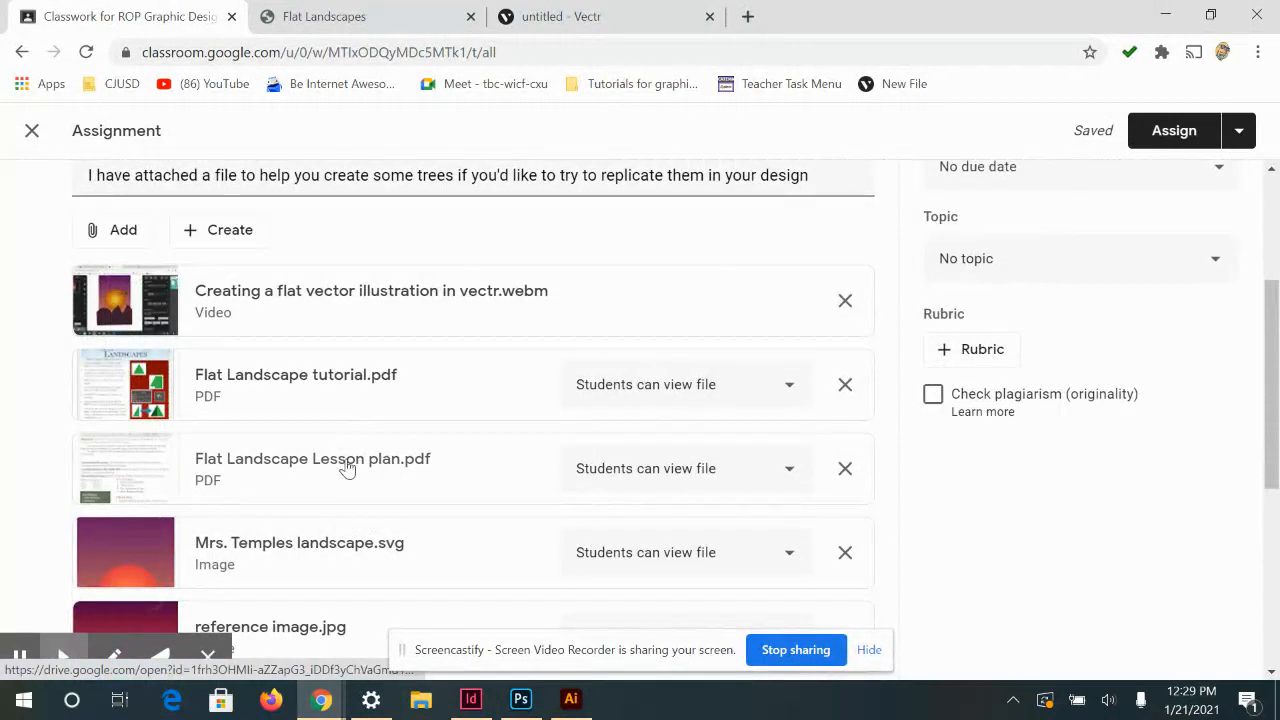
left_click(337, 487)
left_click(435, 481)
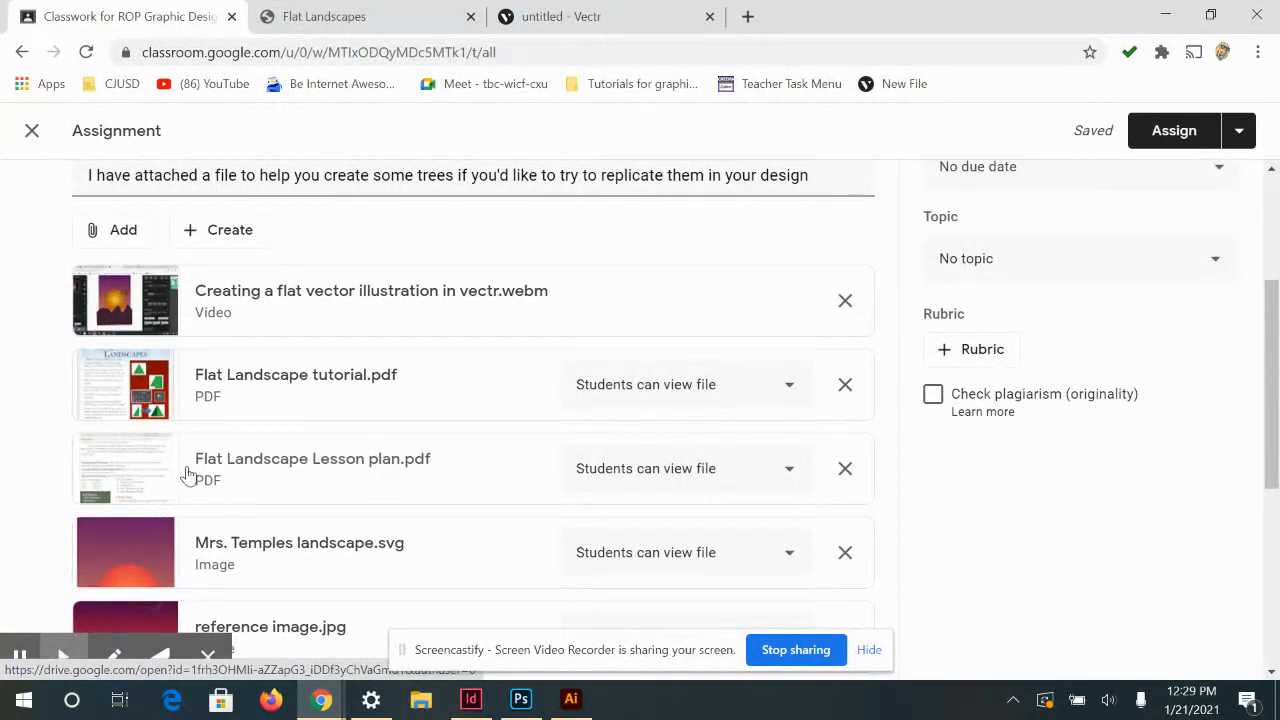
left_click(1087, 569)
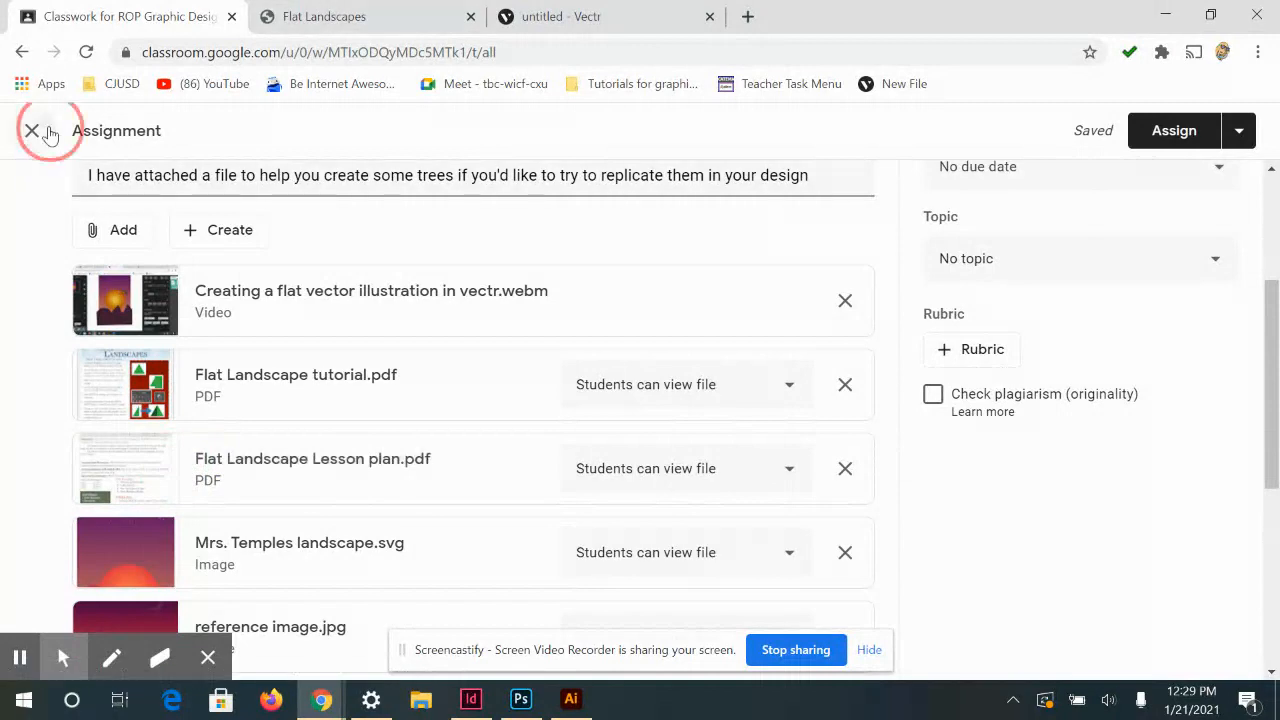
Leave the assignment editor and open the Flat Landscape Lesson plan PDF from the Flat vector landscape entry in Classwork
left_click(248, 492)
left_click(146, 492)
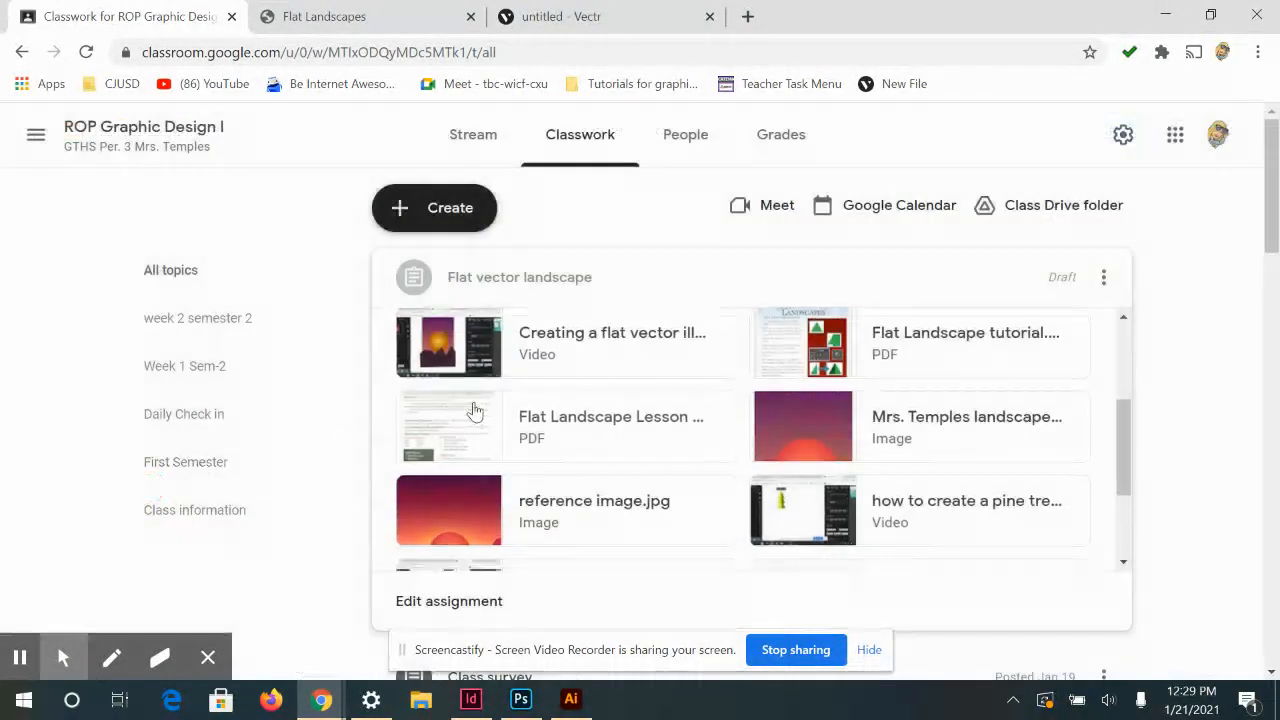
scroll(480, 415, "down", 2)
scroll(600, 420, "up", 5)
scroll(700, 500, "down", 2)
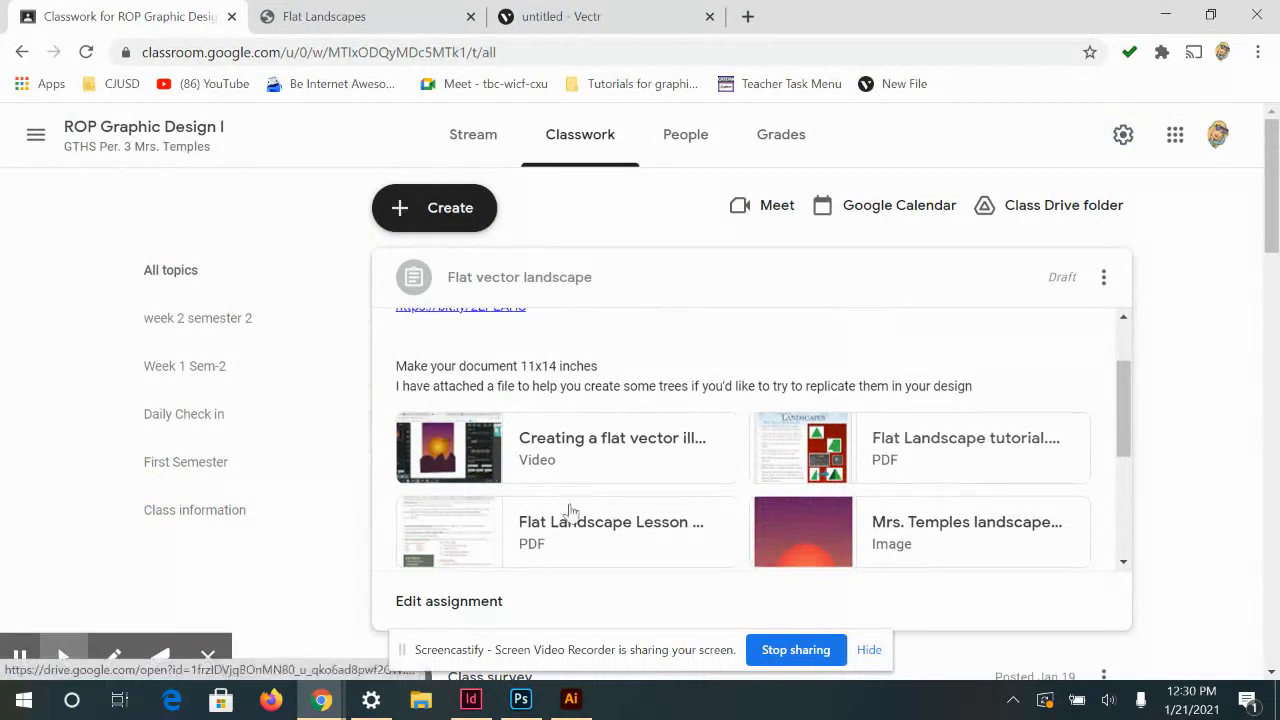
left_click(517, 523)
Examine the example flat landscape illustrations in the lesson plan, comparing their mountains, trees and backgrounds
scroll(917, 446, "down", 10)
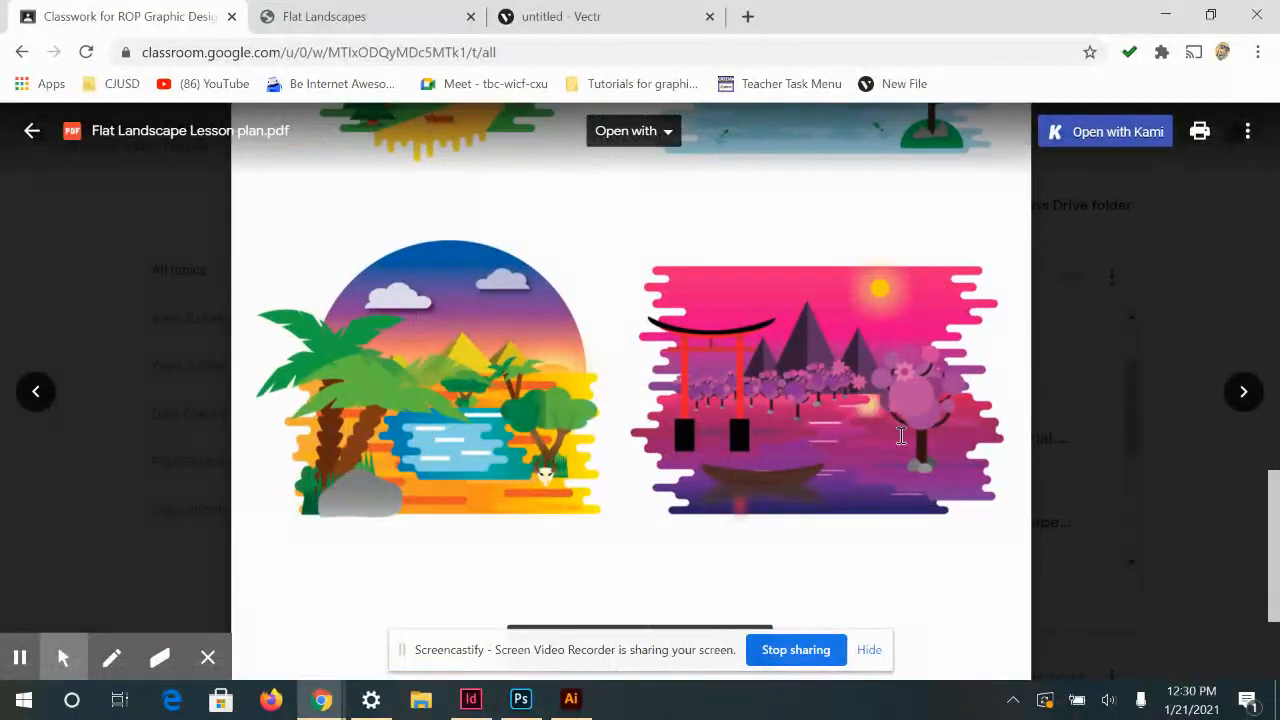
scroll(894, 437, "up", 3)
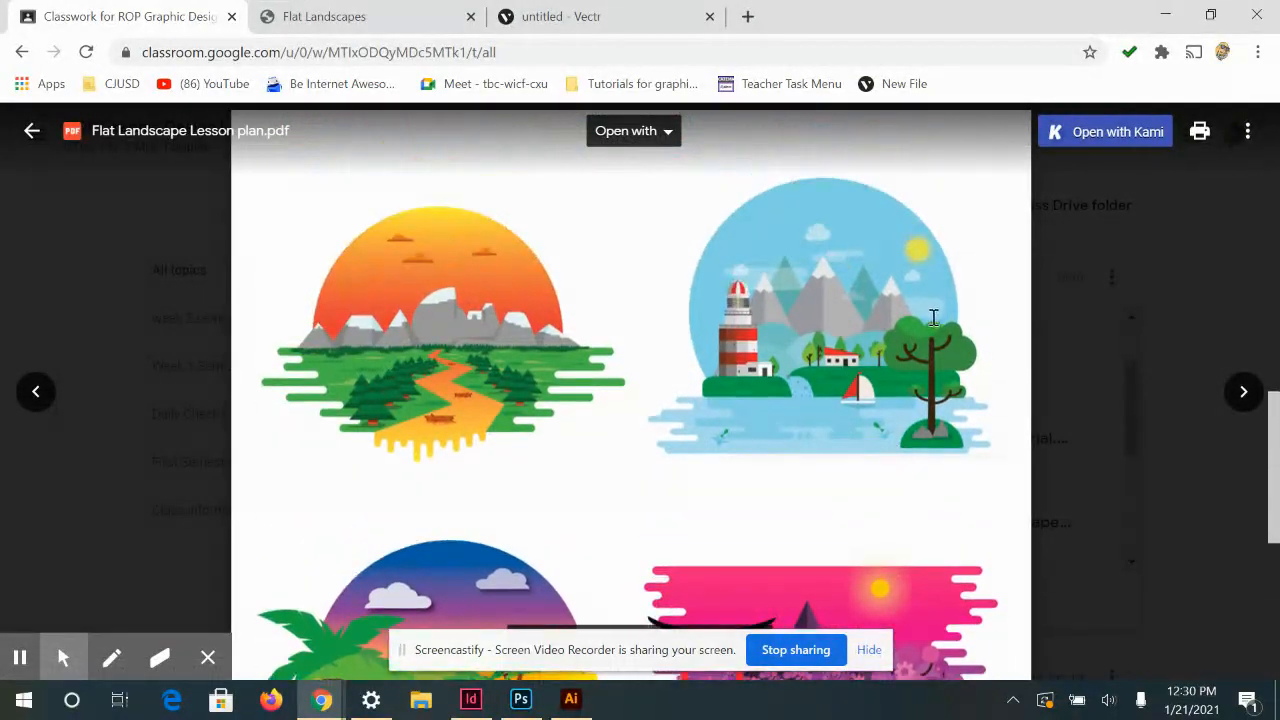
scroll(933, 318, "up", 2)
scroll(931, 323, "down", 5)
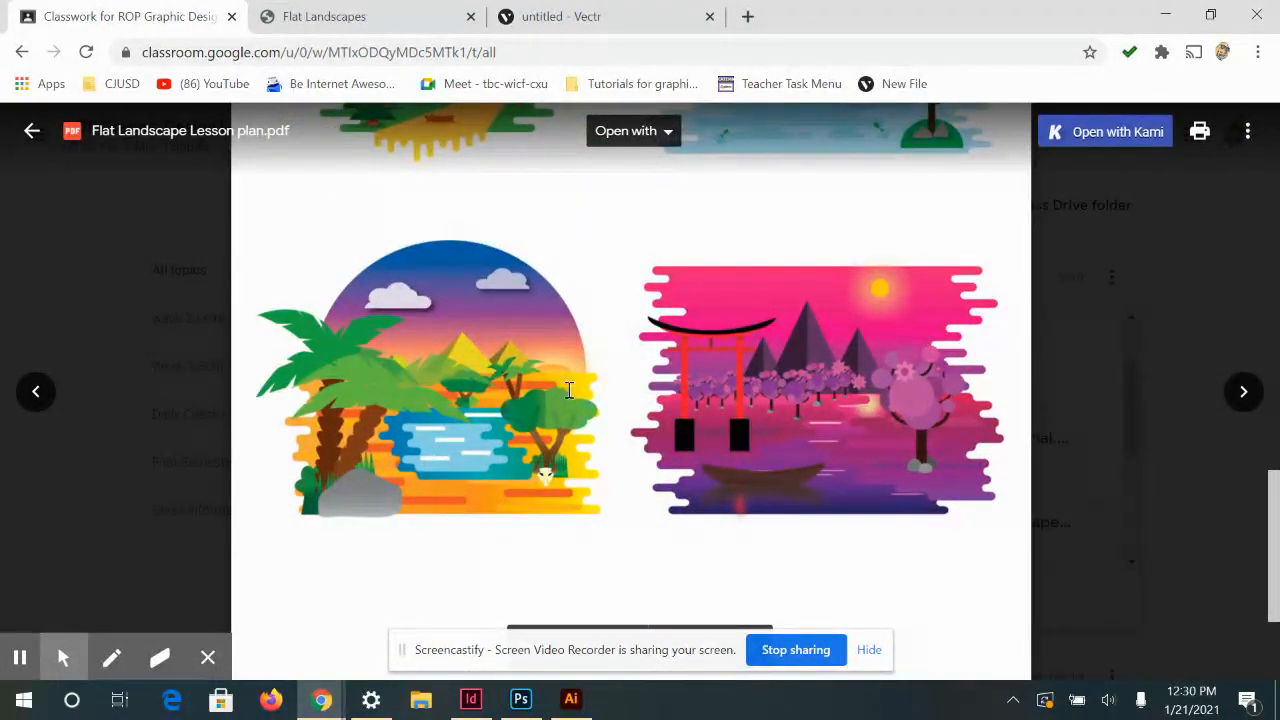
scroll(850, 380, "down", 2)
scroll(820, 403, "up", 4)
scroll(929, 281, "up", 2)
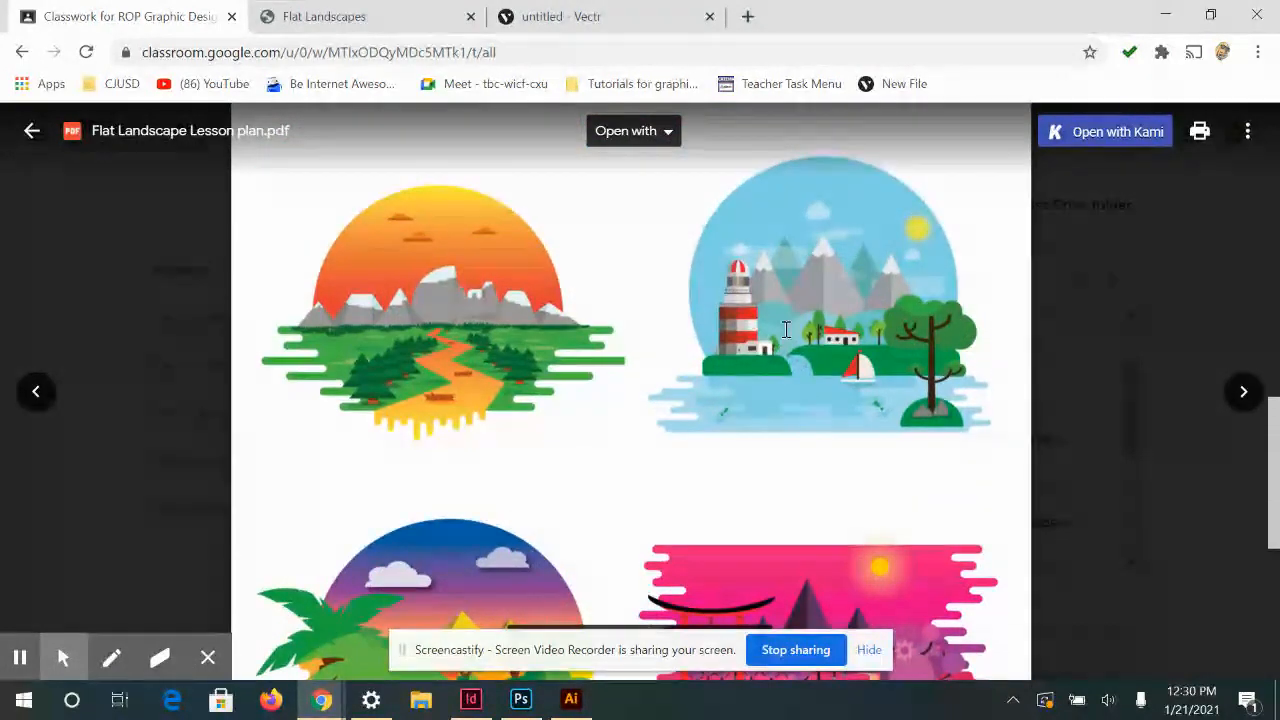
Return to the Vectr drawing and select all three green mountains together
left_click(612, 14)
left_click_drag(843, 486, 343, 279)
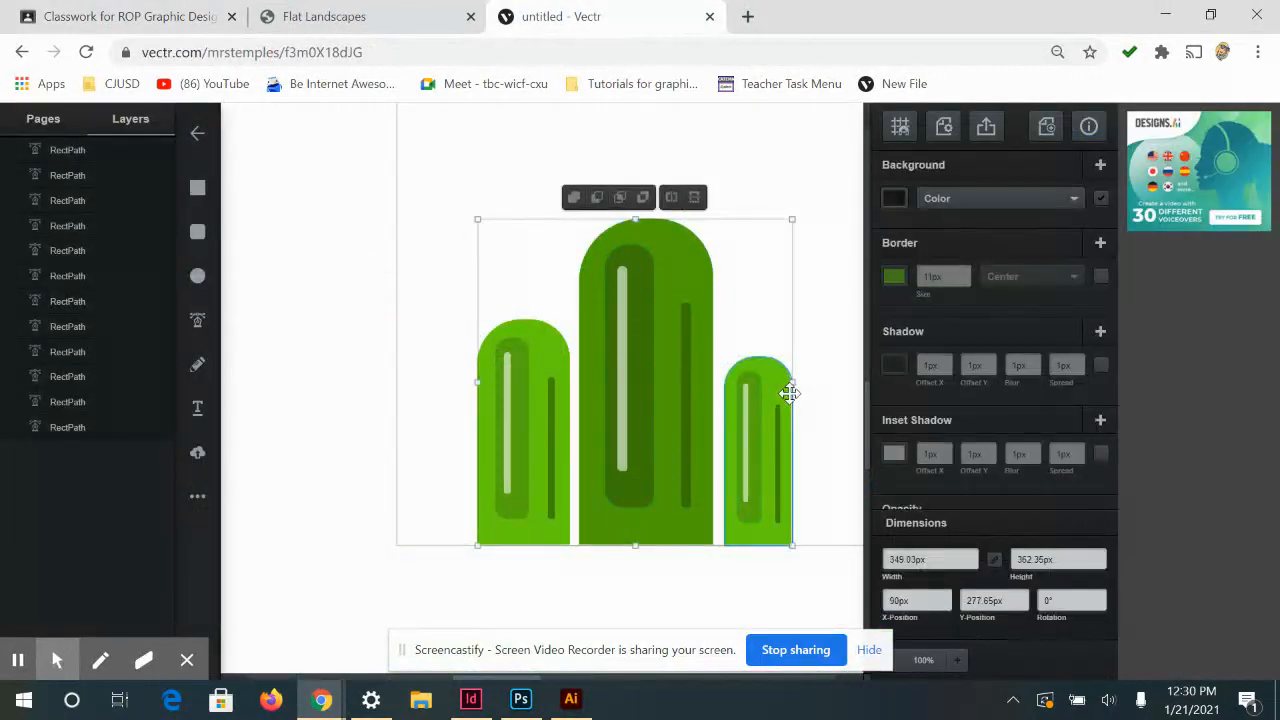